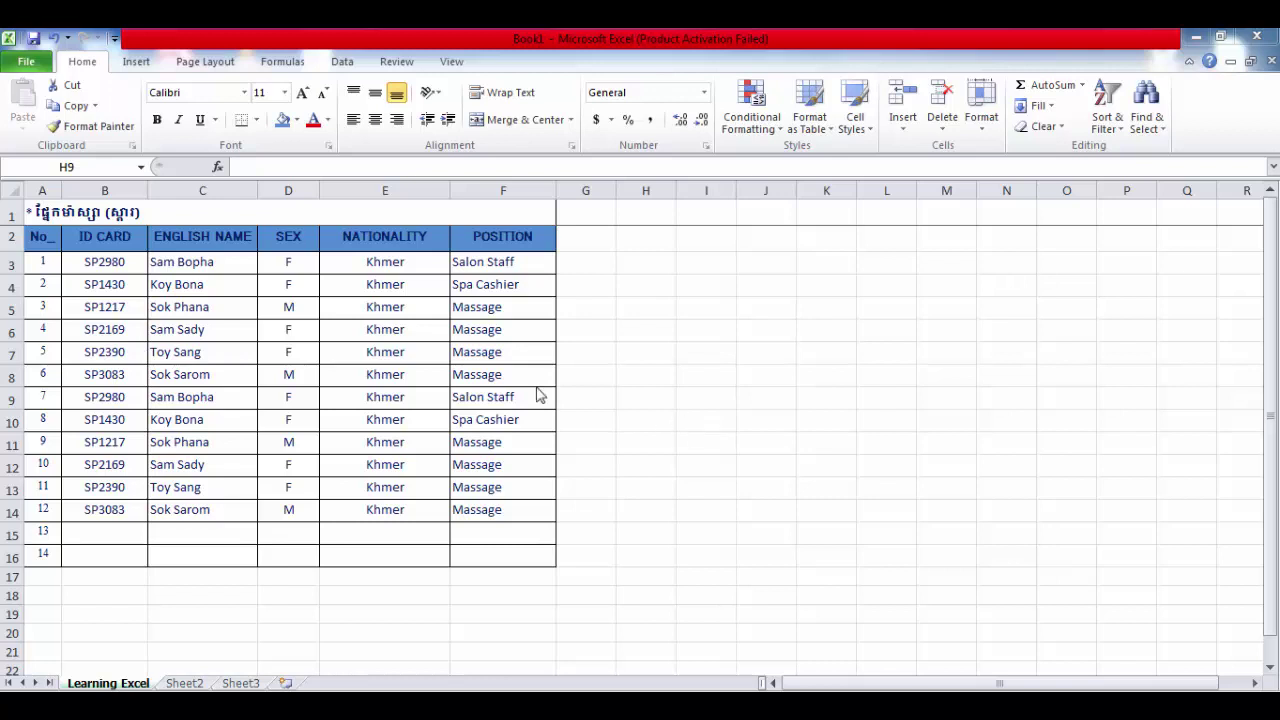
{"action": "left_click", "coordinate": [201, 279]}
{"action": "left_click_drag", "start_coordinate": [201, 264], "coordinate": [216, 526]}
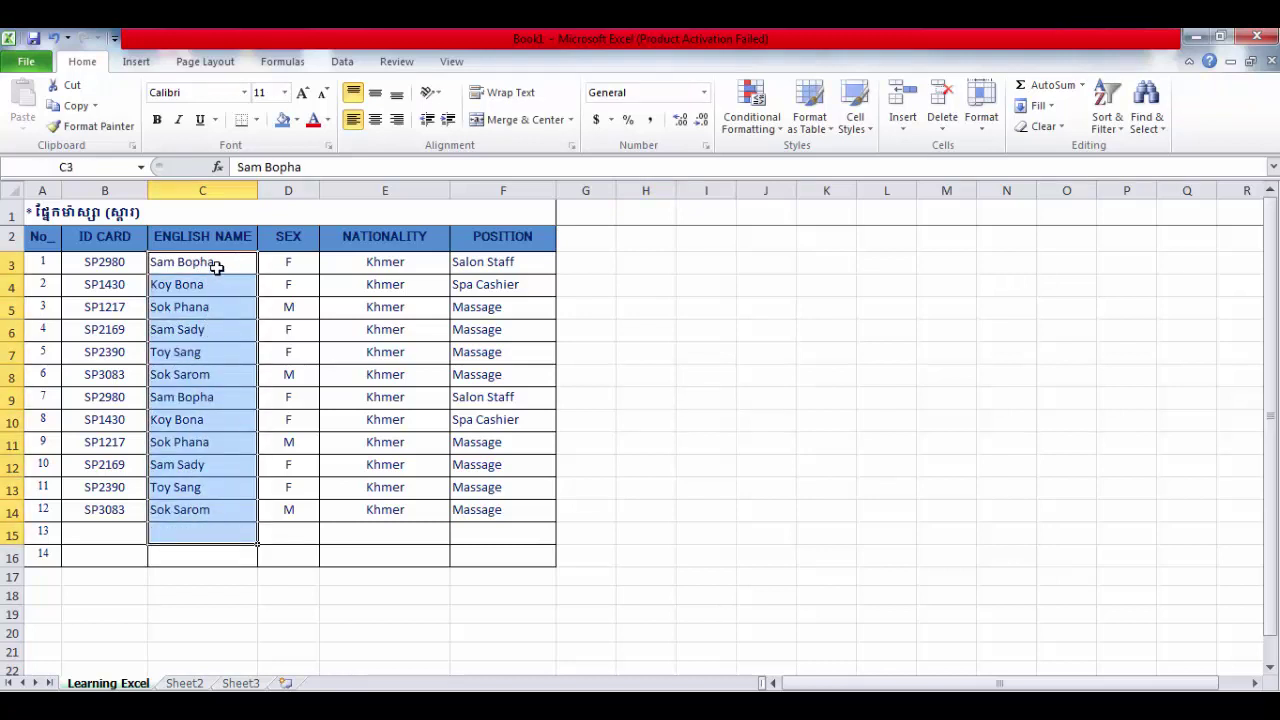
{"action": "left_click_drag", "start_coordinate": [216, 270], "coordinate": [215, 503]}
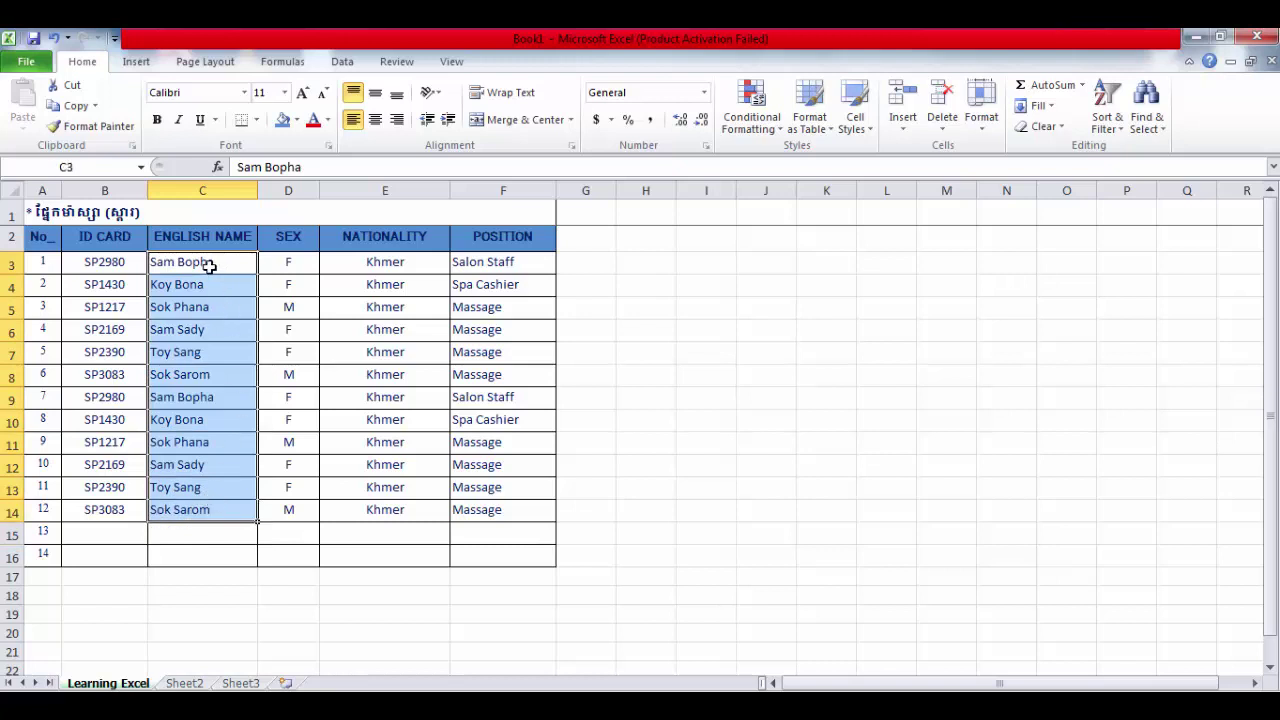
{"action": "left_click_drag", "start_coordinate": [212, 266], "coordinate": [225, 523]}
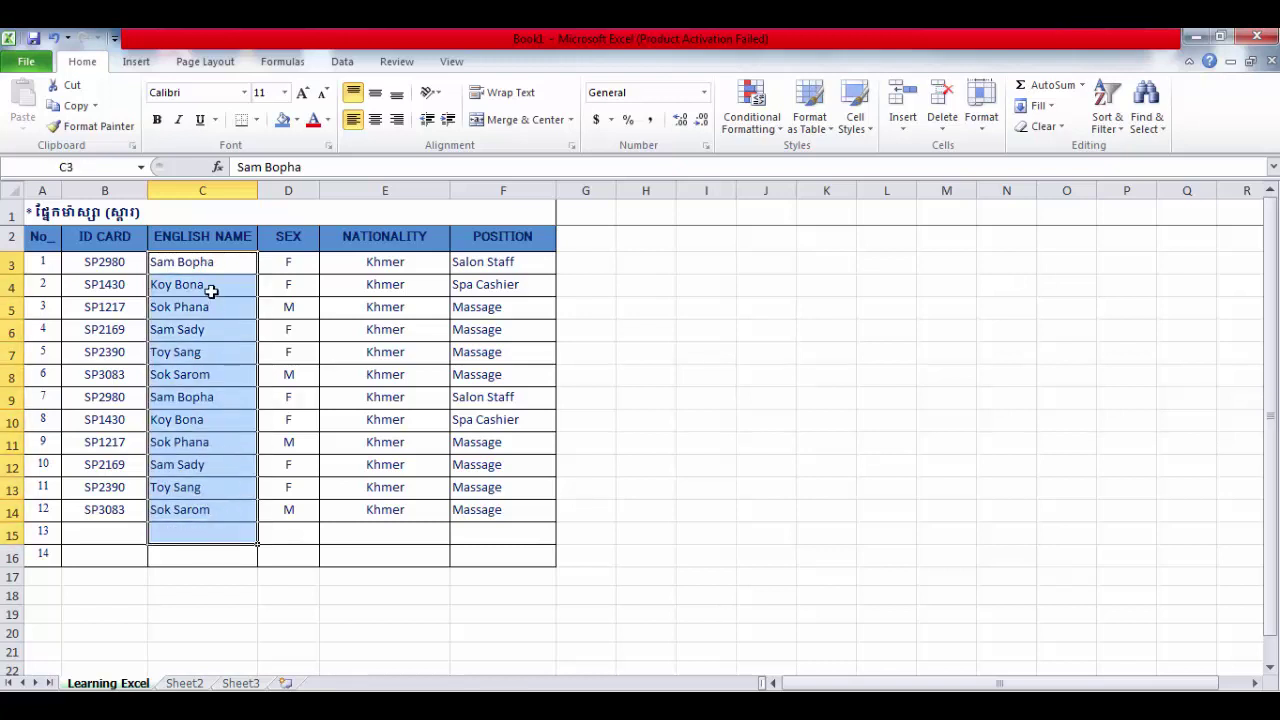
{"action": "left_click", "coordinate": [209, 264]}
{"action": "left_click", "coordinate": [207, 292]}
{"action": "left_click", "coordinate": [214, 330]}
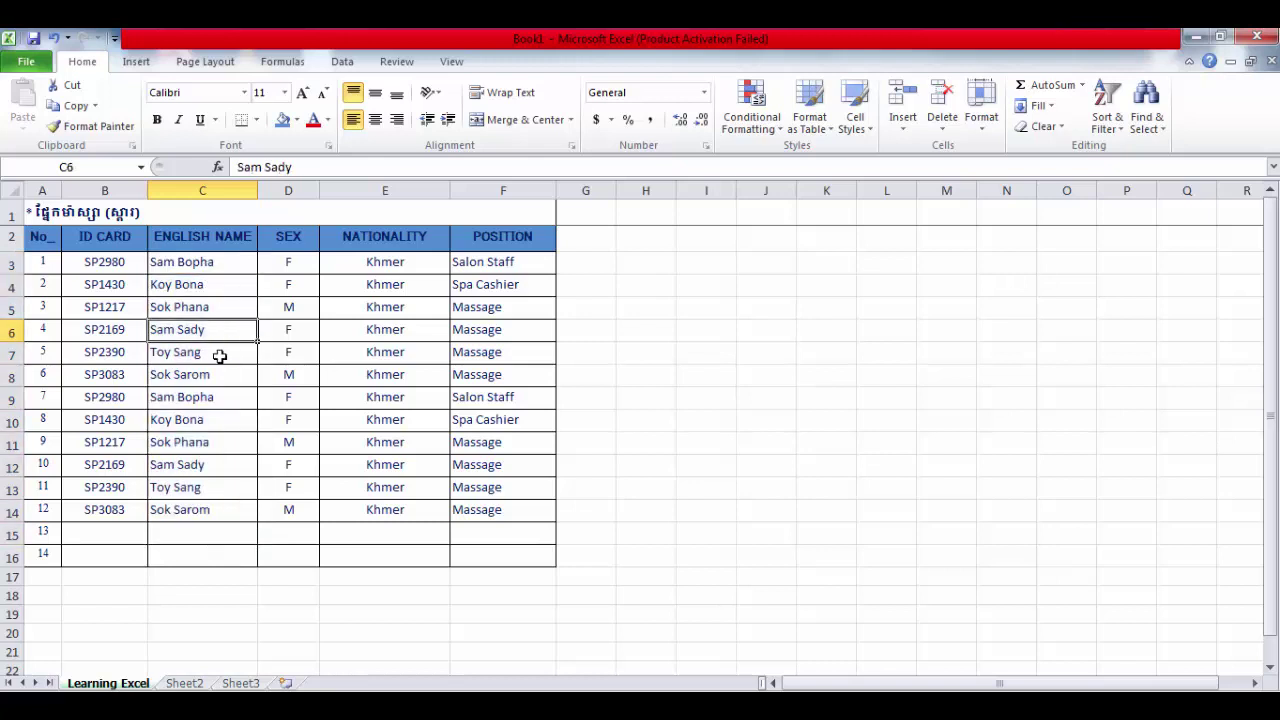
{"action": "left_click", "coordinate": [200, 398]}
{"action": "left_click", "coordinate": [200, 460]}
{"action": "left_click", "coordinate": [196, 488]}
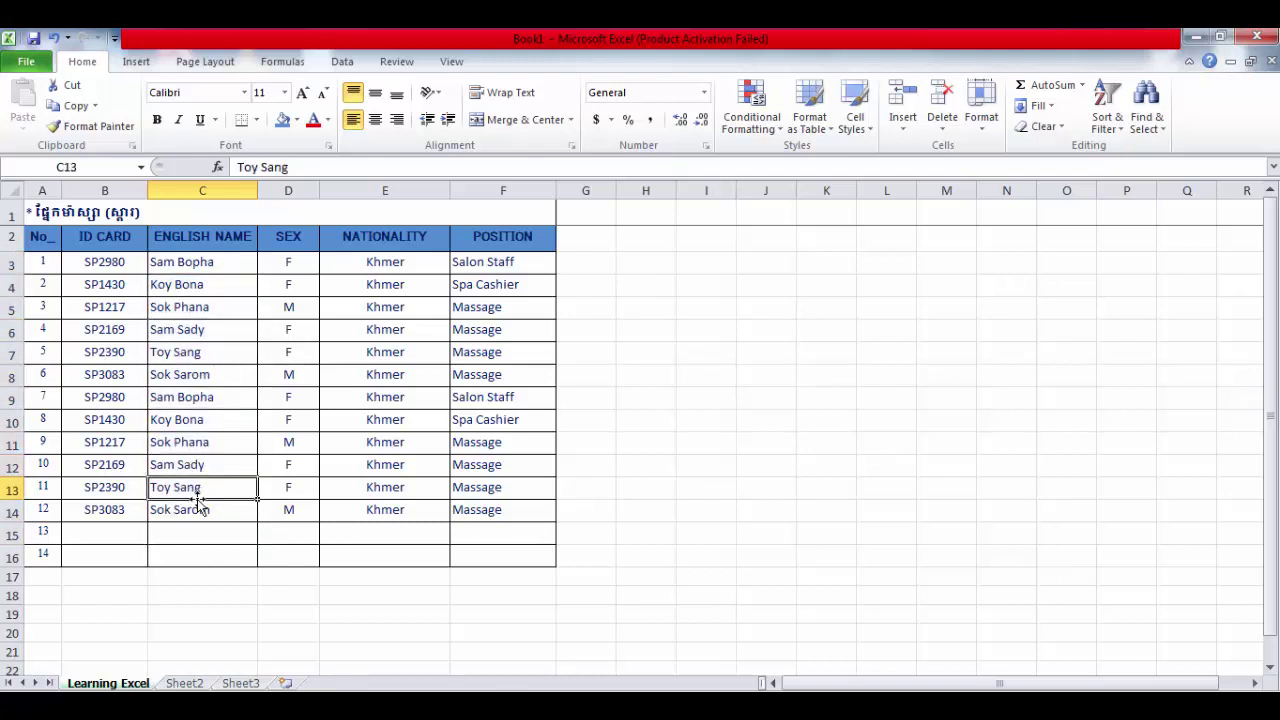
{"action": "left_click", "coordinate": [199, 508]}
{"action": "left_click_drag", "start_coordinate": [209, 264], "coordinate": [202, 507]}
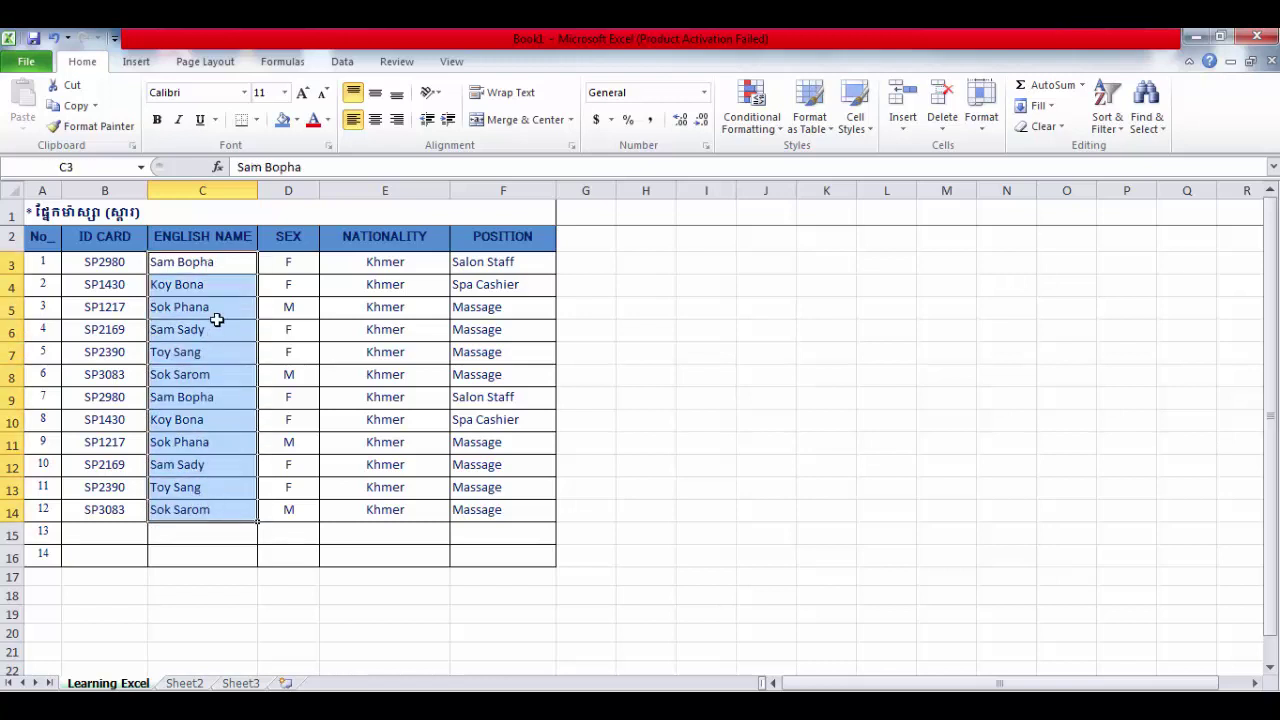
Review the name list and reselect the English names from C3 downward.
{"action": "scroll", "coordinate": [212, 330], "scroll_direction": "down", "scroll_amount": 2}
{"action": "scroll", "coordinate": [215, 323], "scroll_direction": "up", "scroll_amount": 2}
{"action": "scroll", "coordinate": [216, 319], "scroll_direction": "down", "scroll_amount": 4}
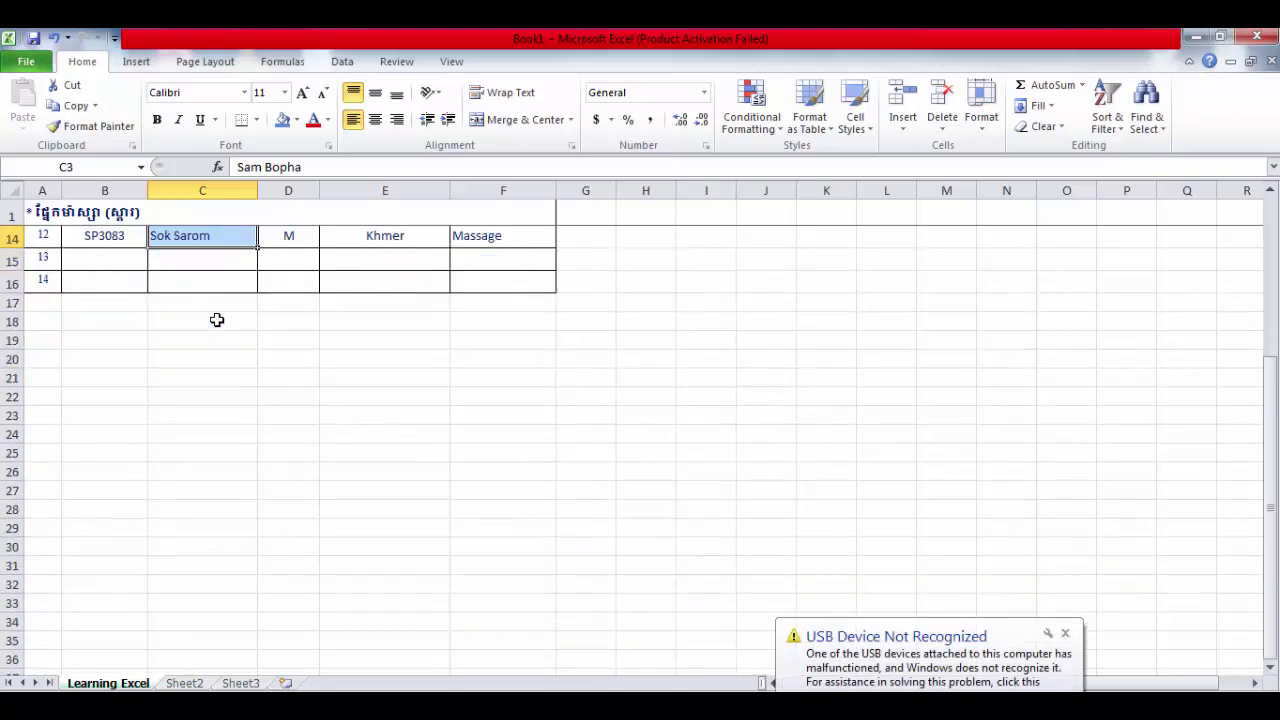
{"action": "scroll", "coordinate": [216, 319], "scroll_direction": "up", "scroll_amount": 4}
{"action": "scroll", "coordinate": [216, 319], "scroll_direction": "down", "scroll_amount": 3}
{"action": "scroll", "coordinate": [216, 319], "scroll_direction": "up", "scroll_amount": 3}
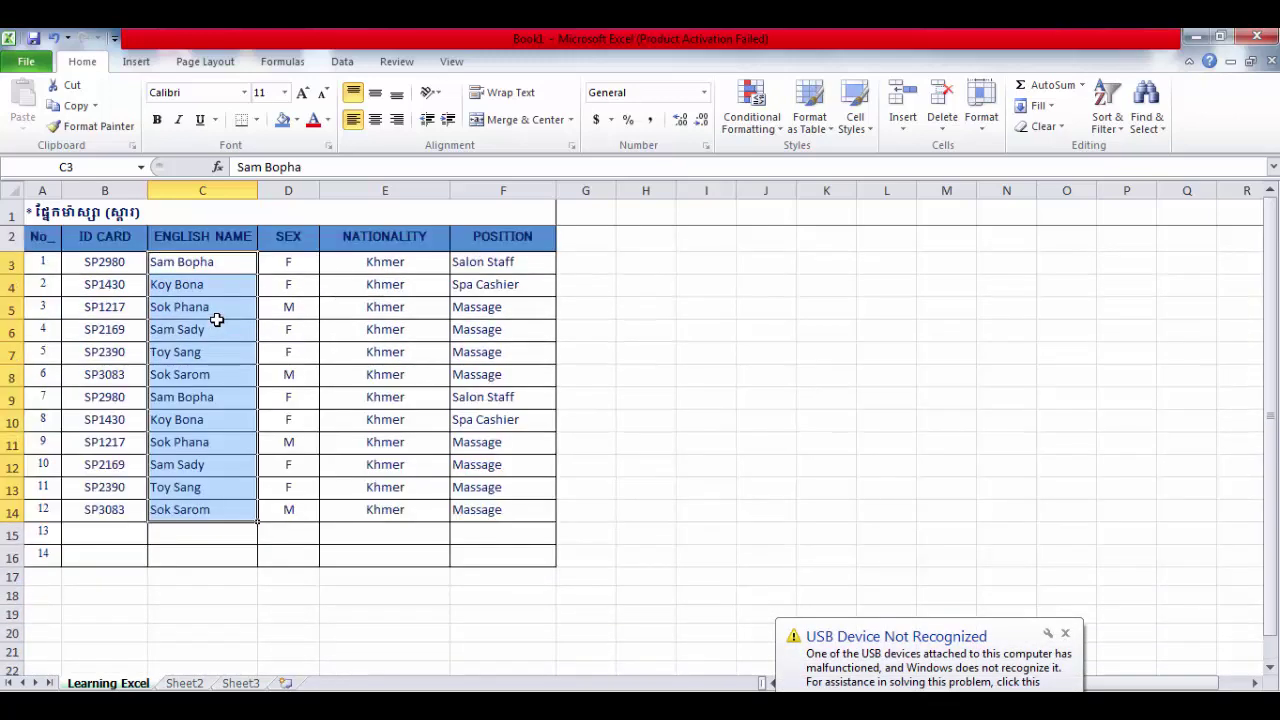
{"action": "scroll", "coordinate": [216, 319], "scroll_direction": "down", "scroll_amount": 3}
{"action": "scroll", "coordinate": [216, 319], "scroll_direction": "up", "scroll_amount": 3}
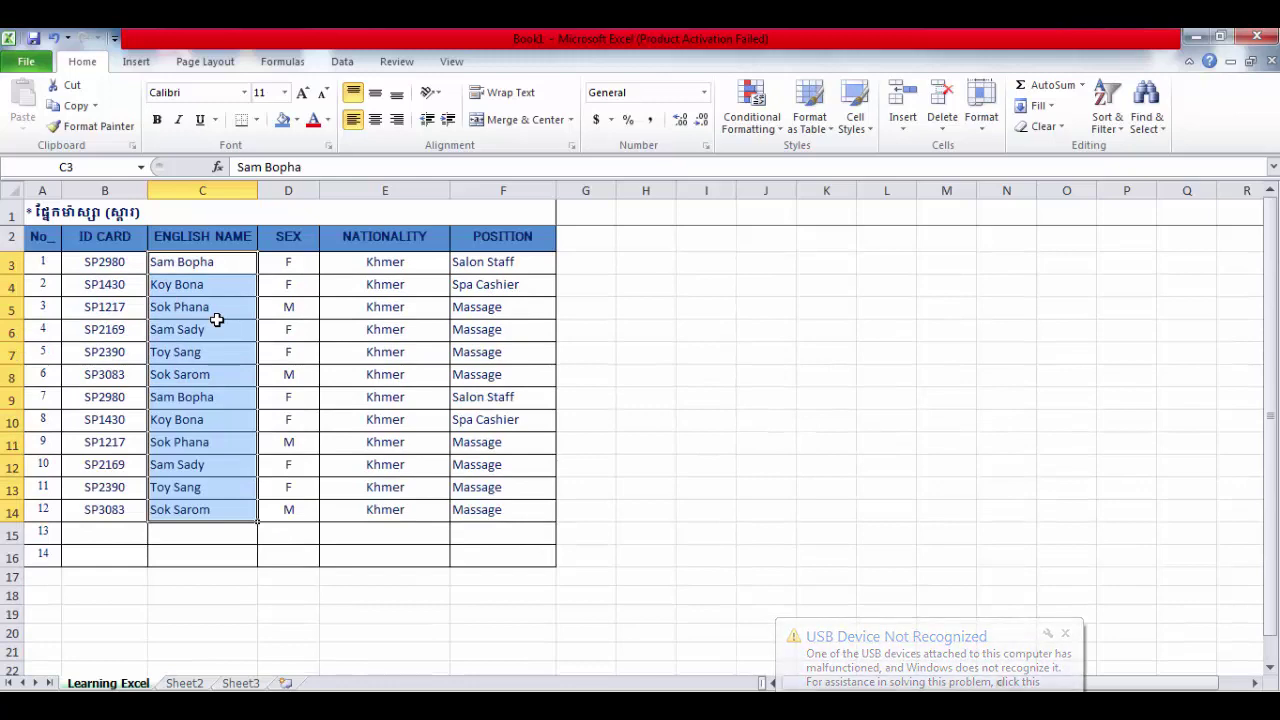
{"action": "left_click_drag", "start_coordinate": [200, 262], "coordinate": [200, 510]}
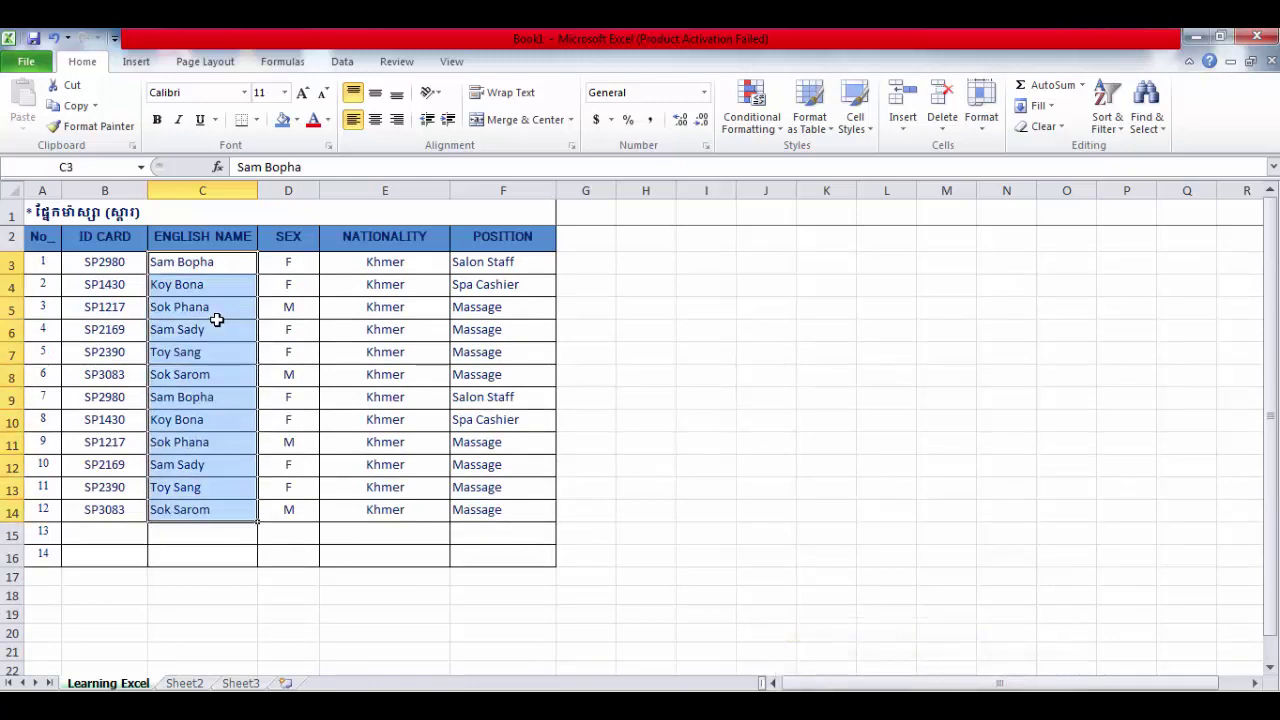
{"action": "scroll", "coordinate": [216, 320], "scroll_direction": "down", "scroll_amount": 3}
{"action": "scroll", "coordinate": [216, 320], "scroll_direction": "up", "scroll_amount": 3}
{"action": "key", "text": "Down"}
{"action": "key", "text": "Down"}
{"action": "key", "text": "Right"}
{"action": "key", "text": "Left"}
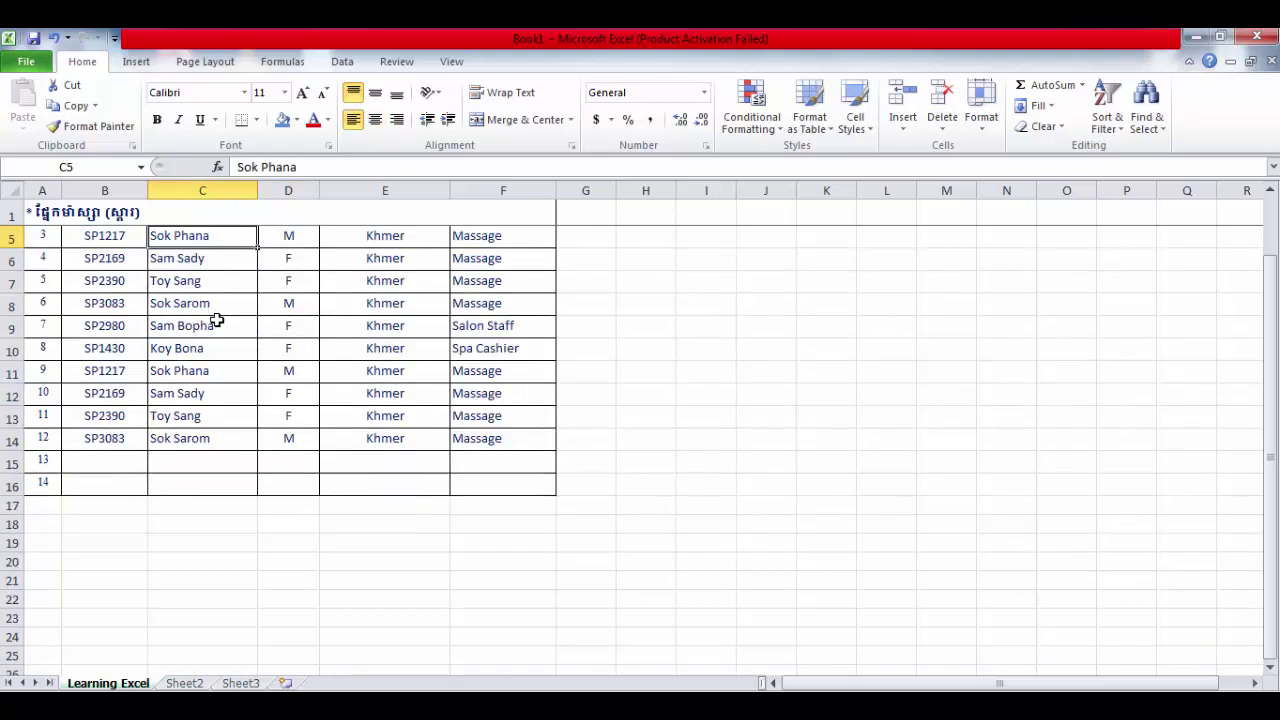
{"action": "scroll", "coordinate": [216, 320], "scroll_direction": "down", "scroll_amount": 1}
{"action": "scroll", "coordinate": [216, 320], "scroll_direction": "up", "scroll_amount": 1}
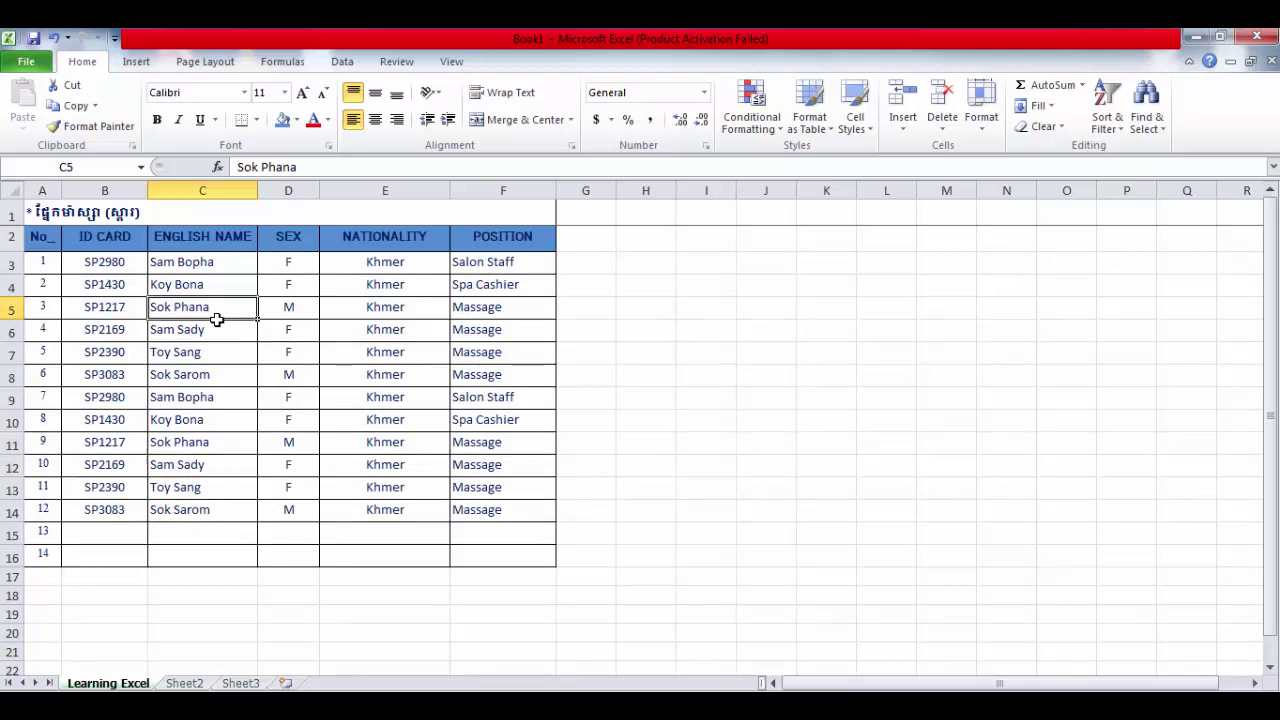
{"action": "key", "text": "Up"}
{"action": "key", "text": "Up"}
{"action": "key", "text": "shift+Down"}
{"action": "key", "text": "shift+Down"}
{"action": "key", "text": "shift+Down"}
{"action": "key", "text": "shift+Down"}
{"action": "key", "text": "shift+Down"}
{"action": "key", "text": "shift+Down"}
{"action": "key", "text": "shift+Down"}
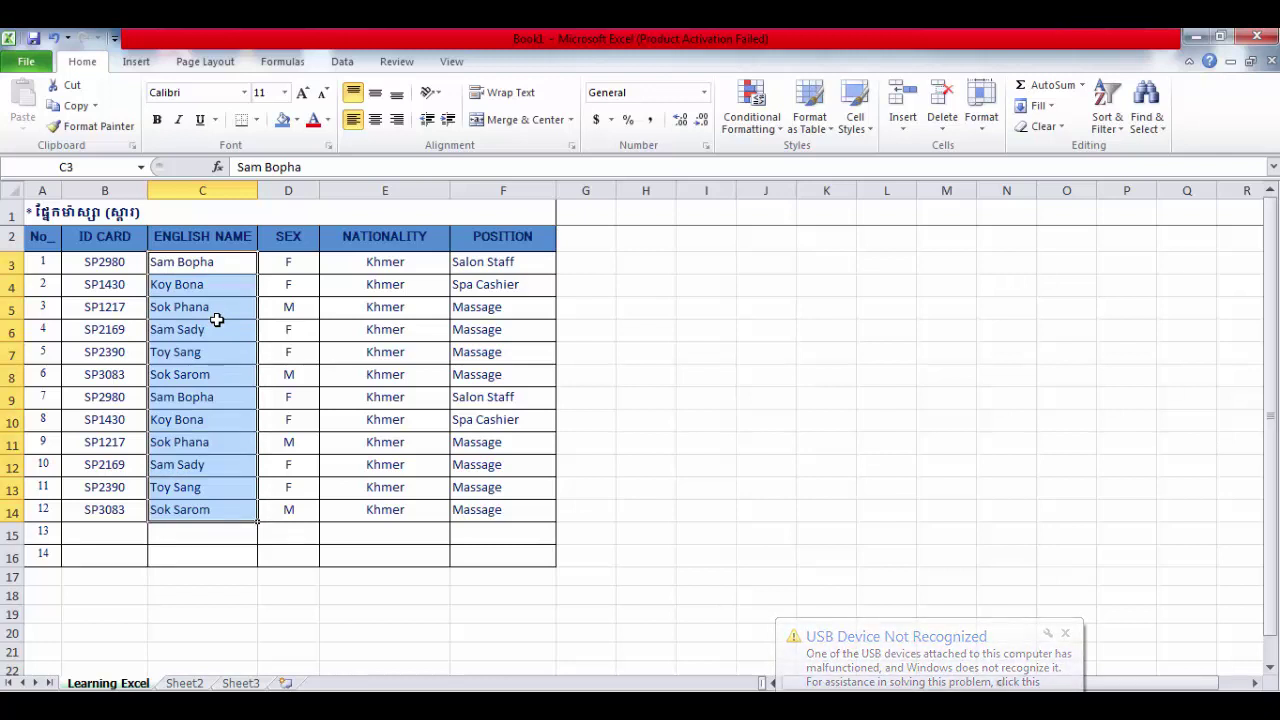
Insert a new empty column C before the English names.
{"action": "left_click", "coordinate": [216, 319]}
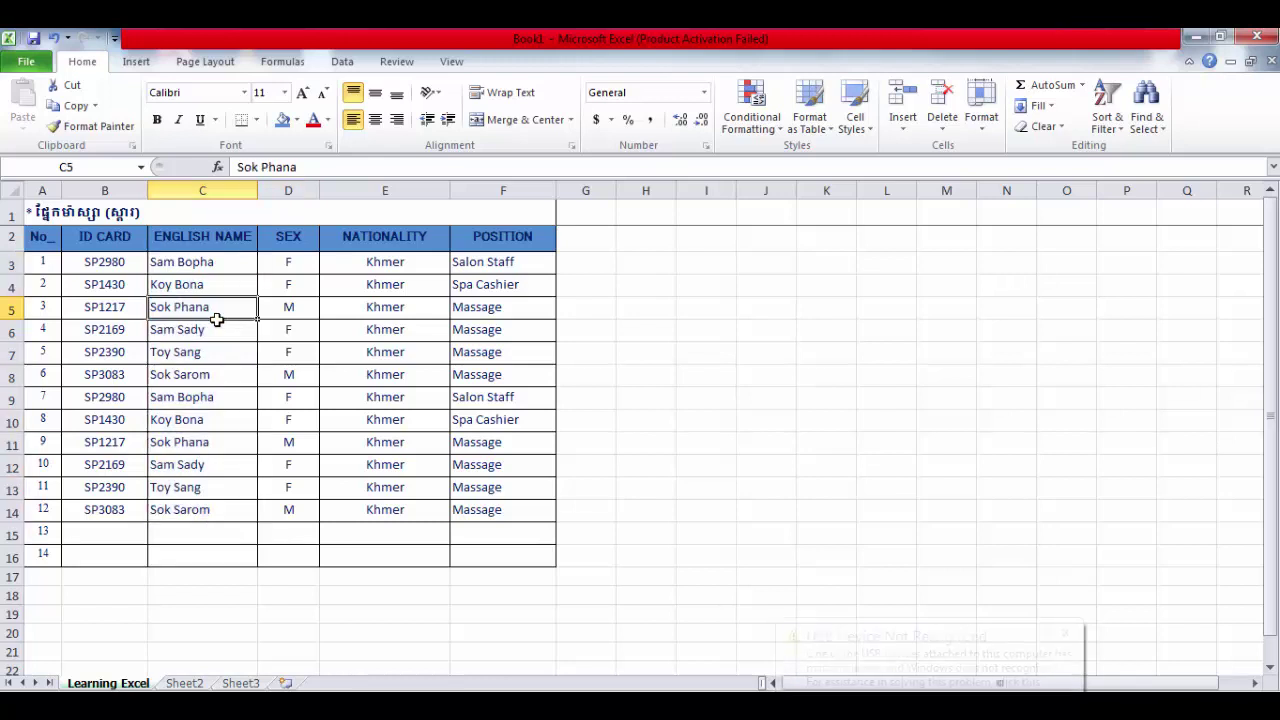
{"action": "left_click", "coordinate": [202, 190]}
{"action": "right_click", "coordinate": [202, 190]}
{"action": "key", "text": "Escape"}
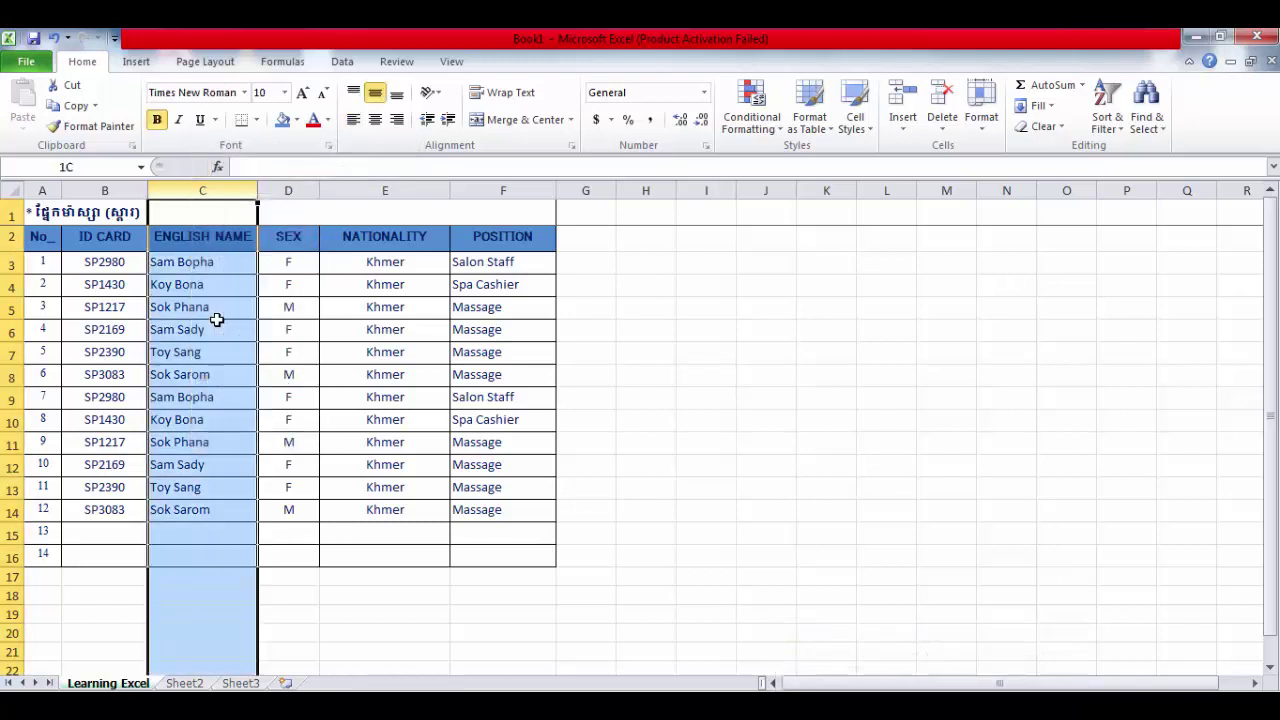
{"action": "right_click", "coordinate": [216, 319]}
{"action": "left_click", "coordinate": [216, 319]}
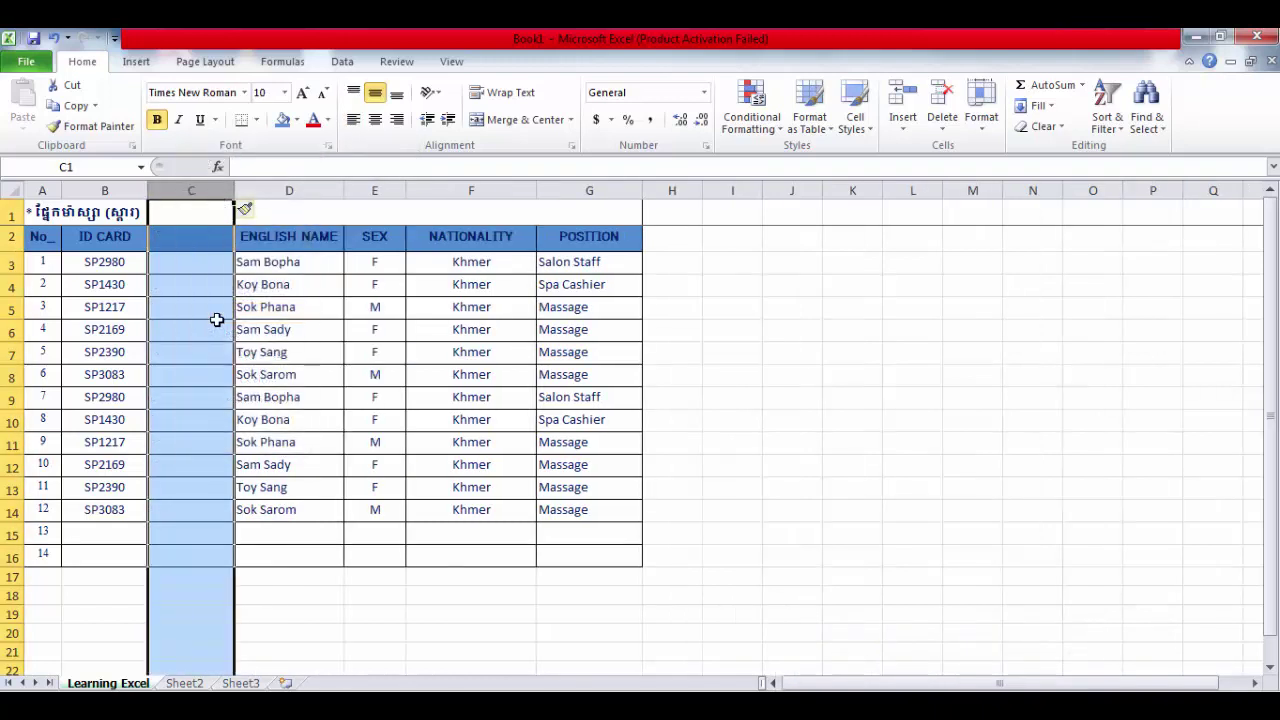
{"action": "left_click", "coordinate": [216, 319]}
Copy the ENGLISH NAME header from D2 into the new header cell C2.
{"action": "key", "text": "Up"}
{"action": "key", "text": "Up"}
{"action": "key", "text": "Up"}
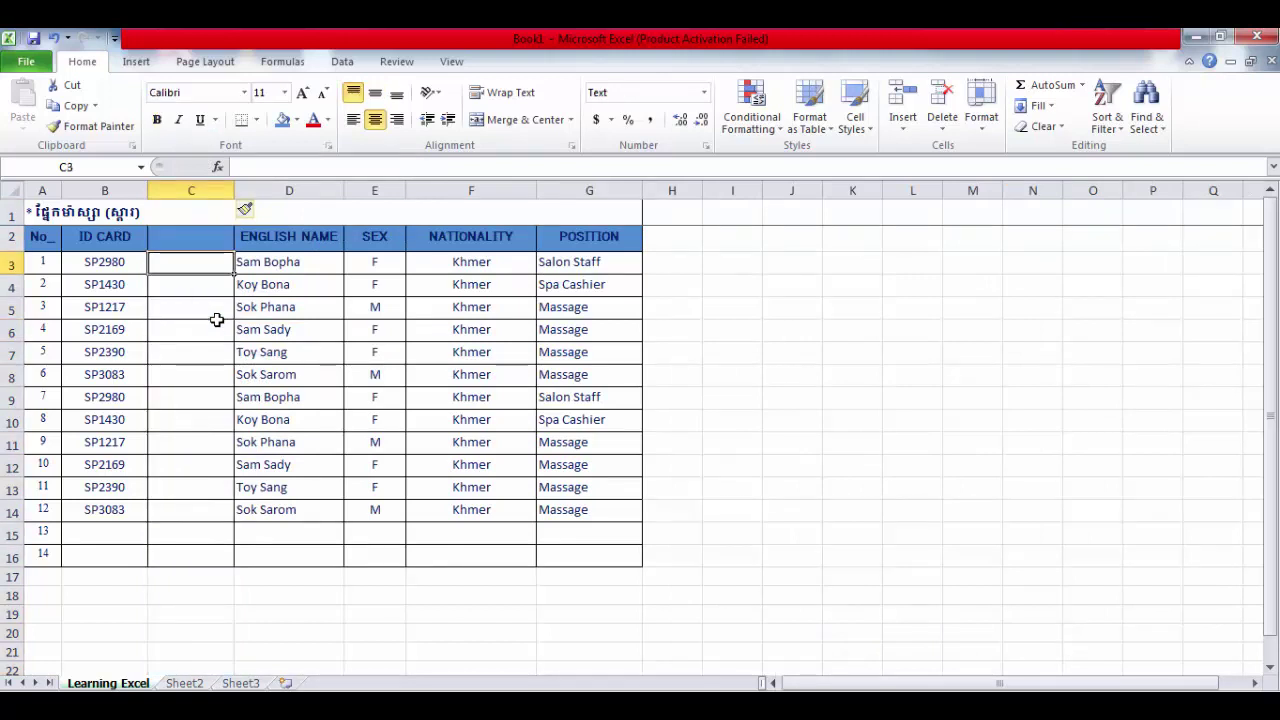
{"action": "key", "text": "Up"}
{"action": "key", "text": "Right"}
{"action": "key", "text": "ctrl+c"}
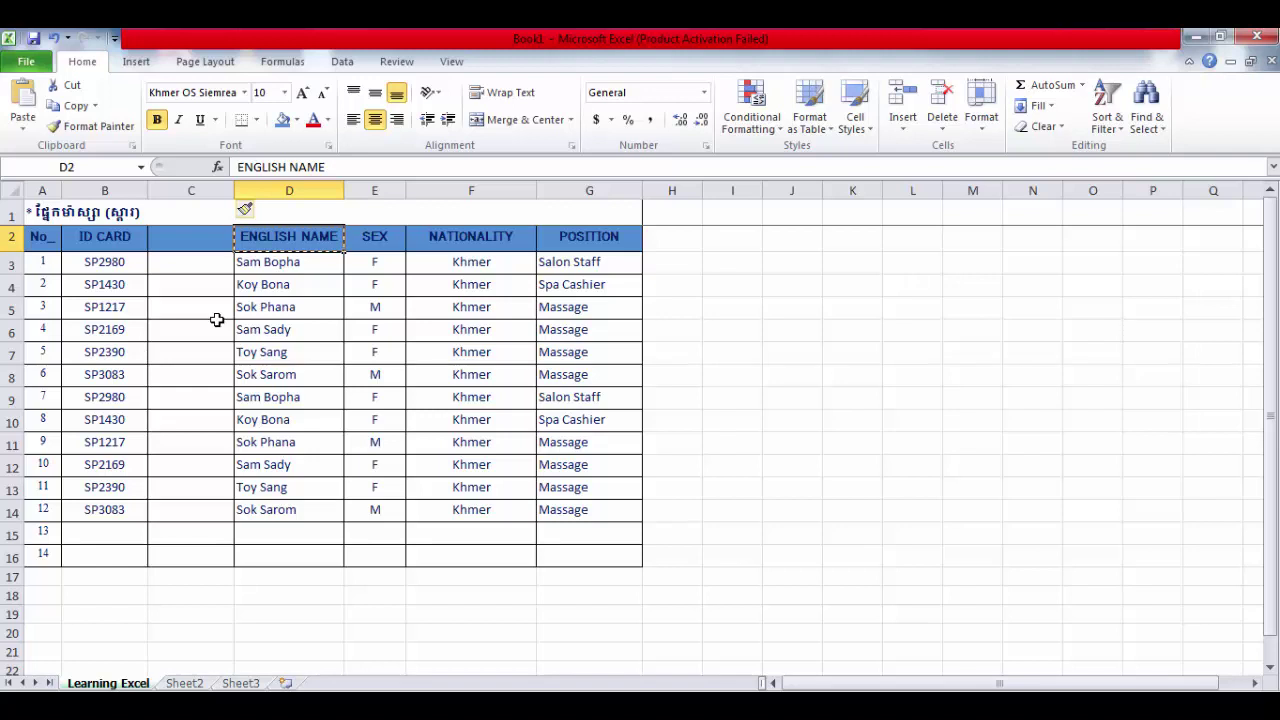
{"action": "key", "text": "Left"}
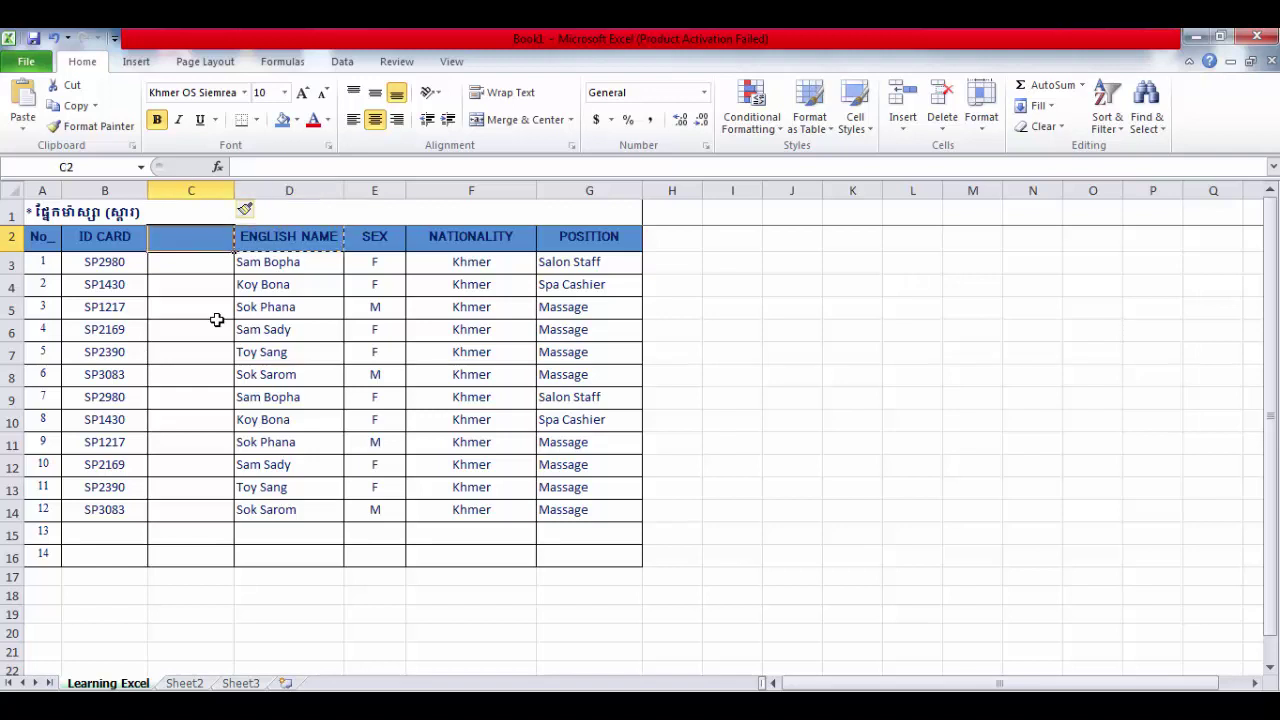
{"action": "key", "text": "Return"}
AutoFit column C's width to its header with Alt+H, O, I.
{"action": "key", "text": "alt+h"}
{"action": "key", "text": "o"}
{"action": "key", "text": "i"}
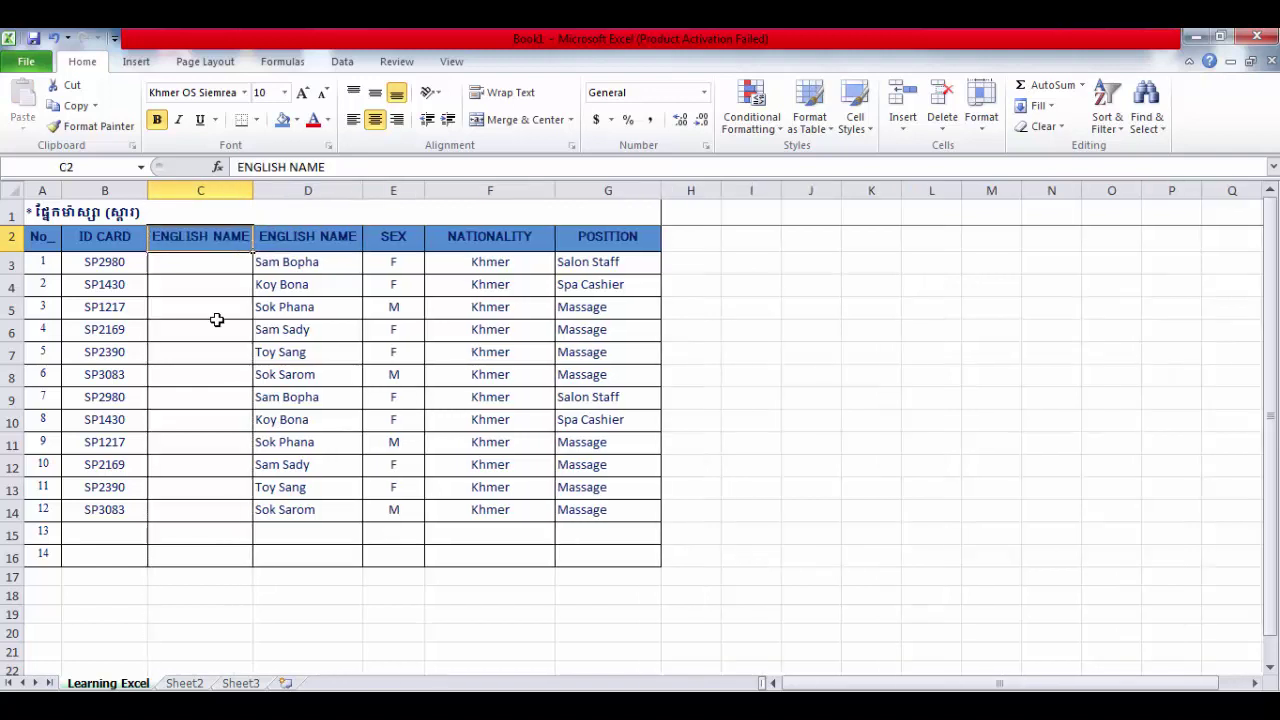
{"action": "key", "text": "Down"}
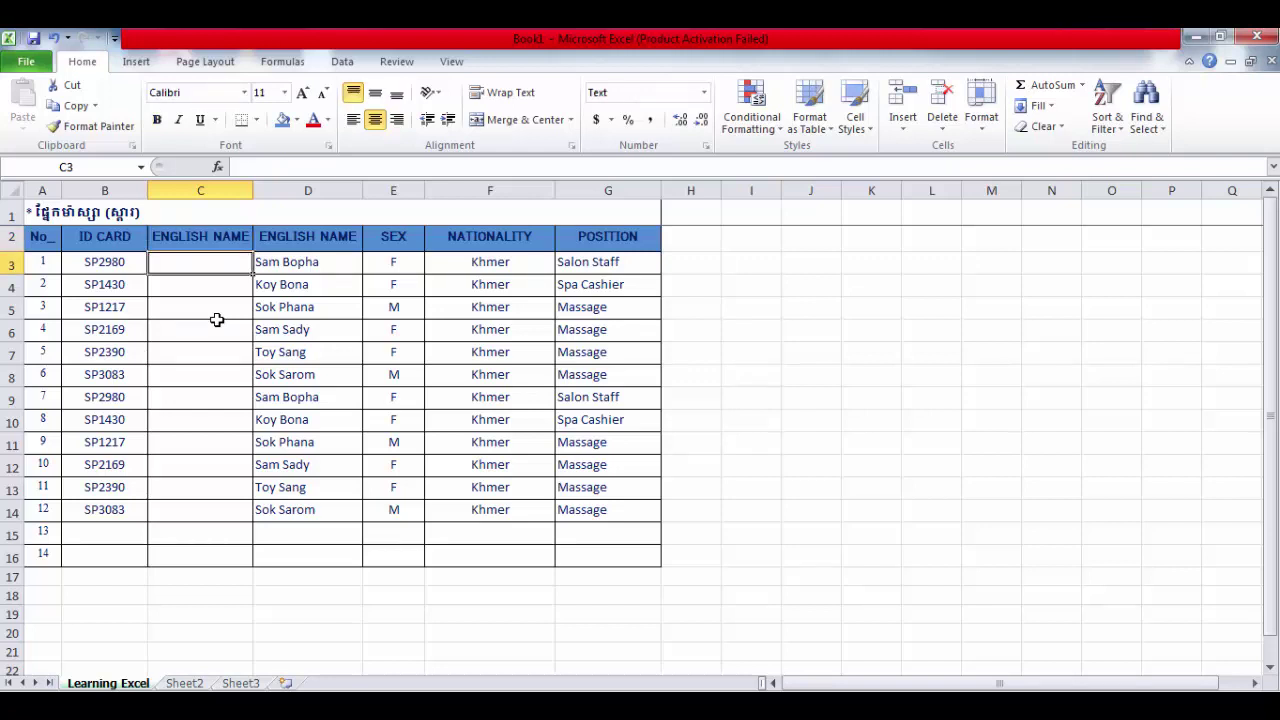
Start an UPPER formula in C3 that points at the name in D3.
{"action": "type", "text": "="}
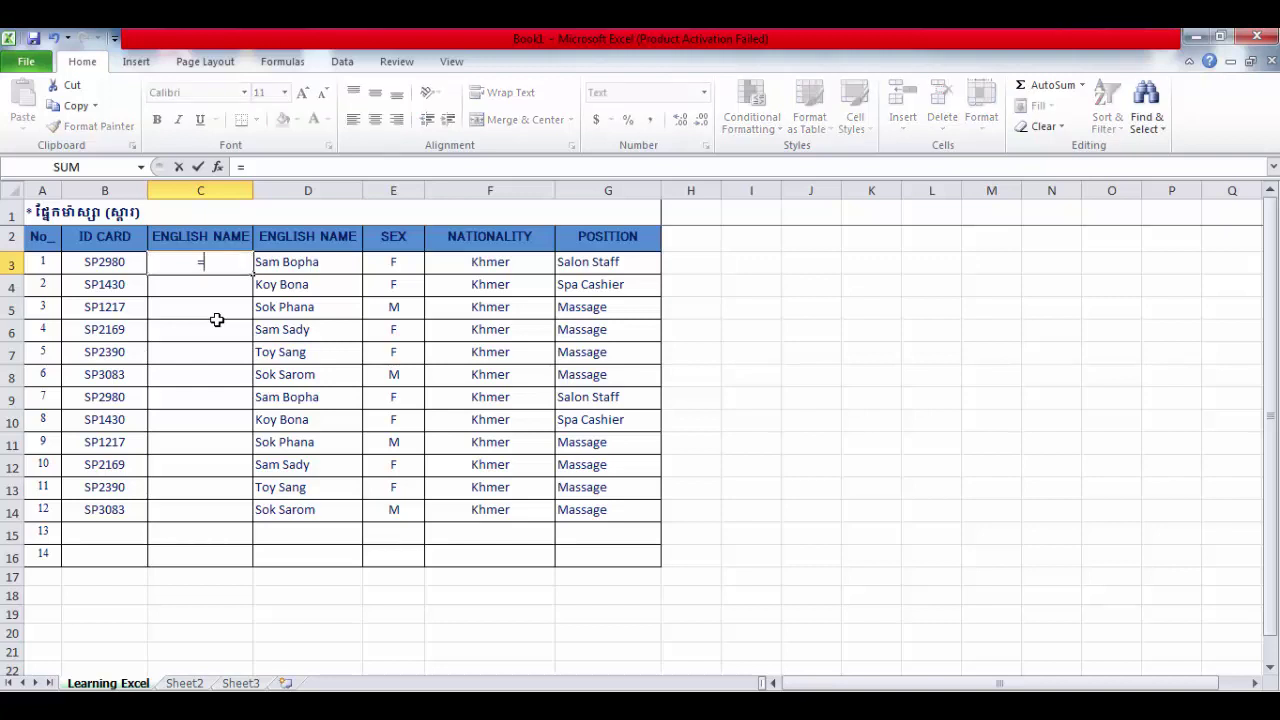
{"action": "type", "text": "U"}
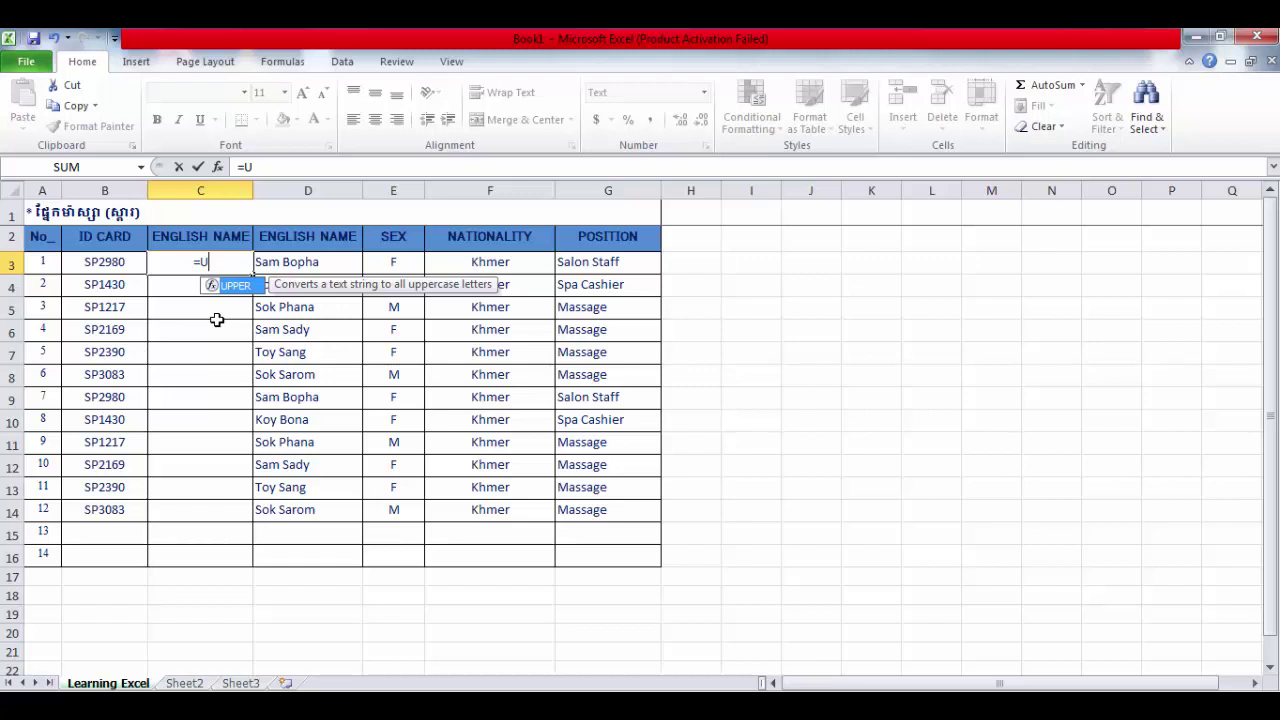
{"action": "key", "text": "Tab"}
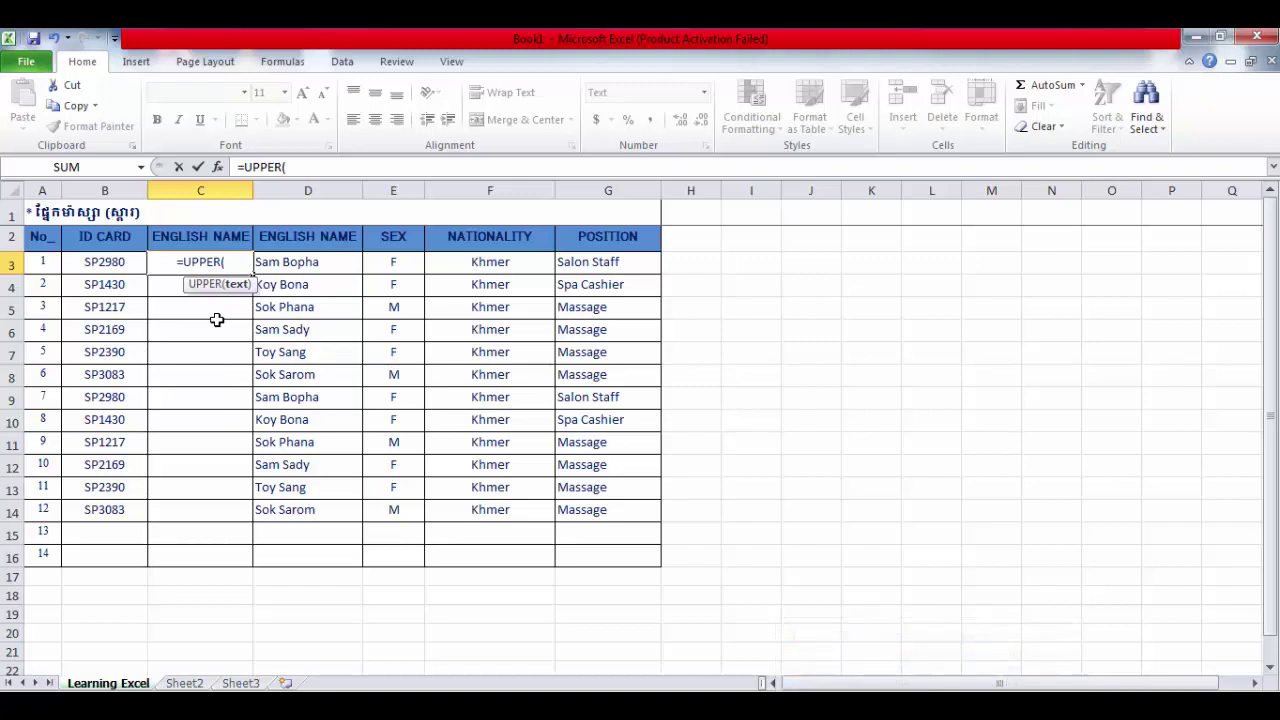
{"action": "key", "text": "Right"}
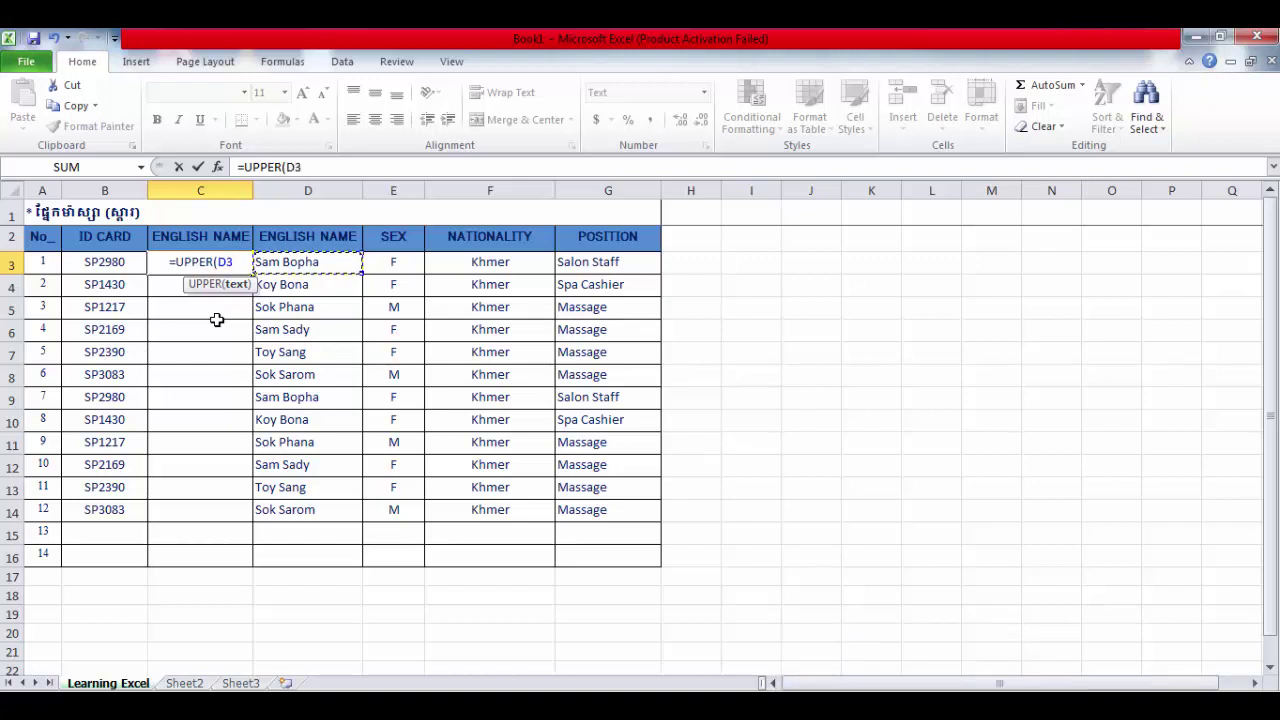
{"action": "key", "text": "Return"}
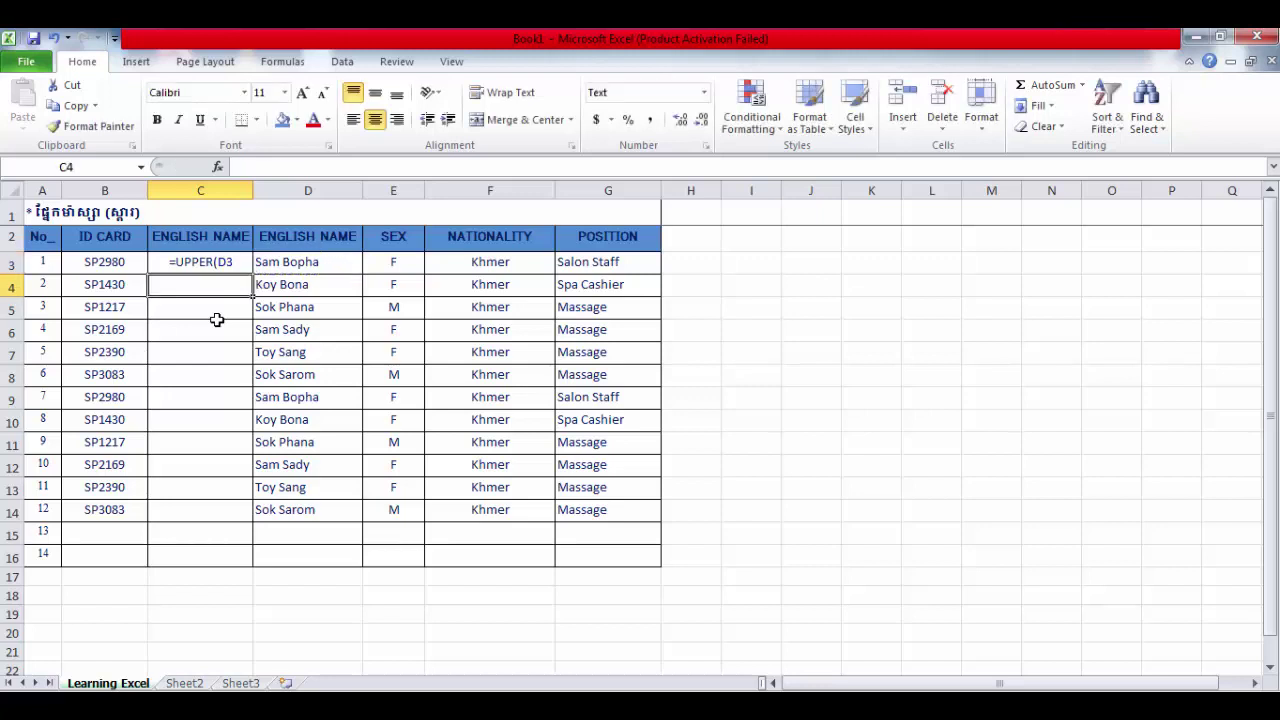
{"action": "key", "text": "Up"}
{"action": "key", "text": "F2"}
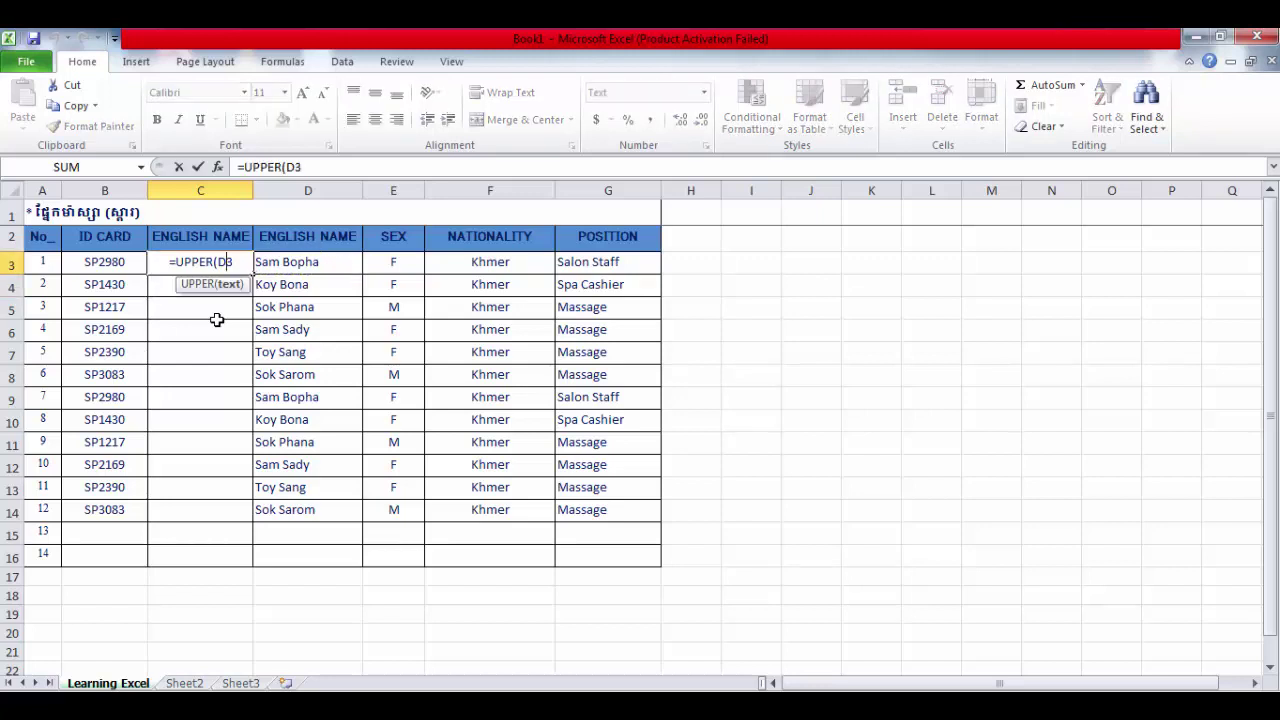
{"action": "key", "text": "Return"}
{"action": "key", "text": "Up"}
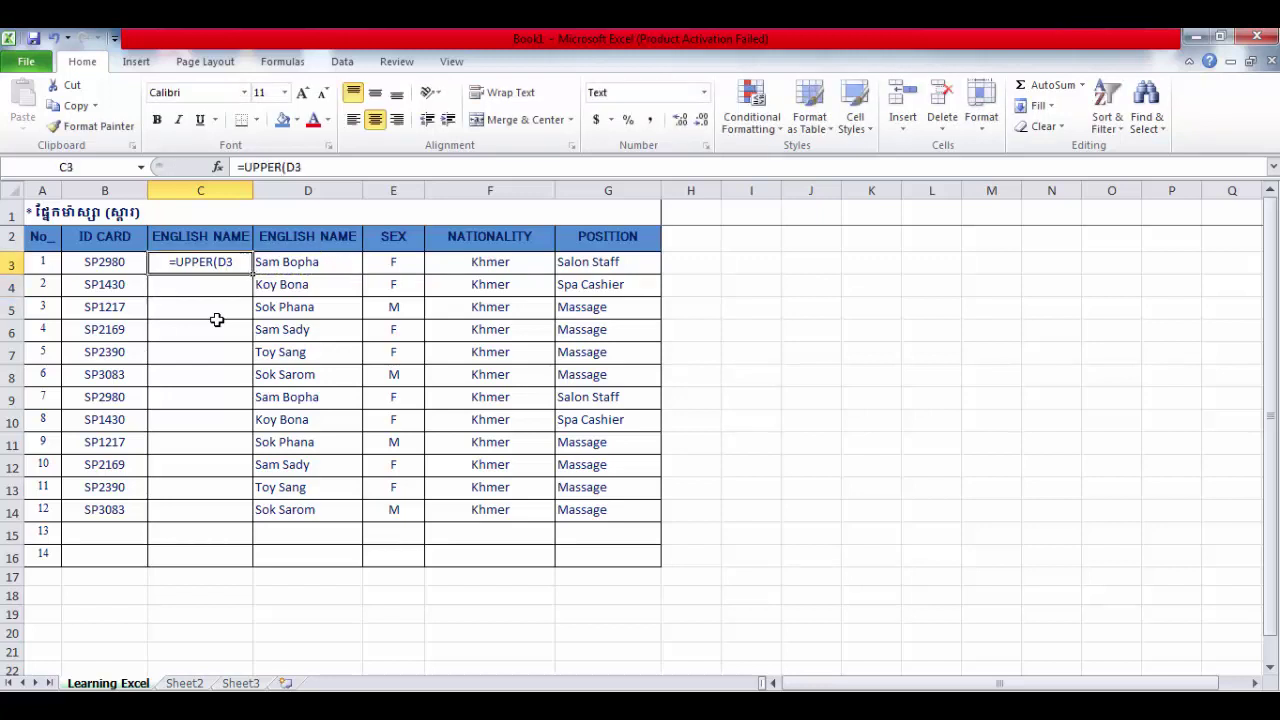
{"action": "key", "text": "F2"}
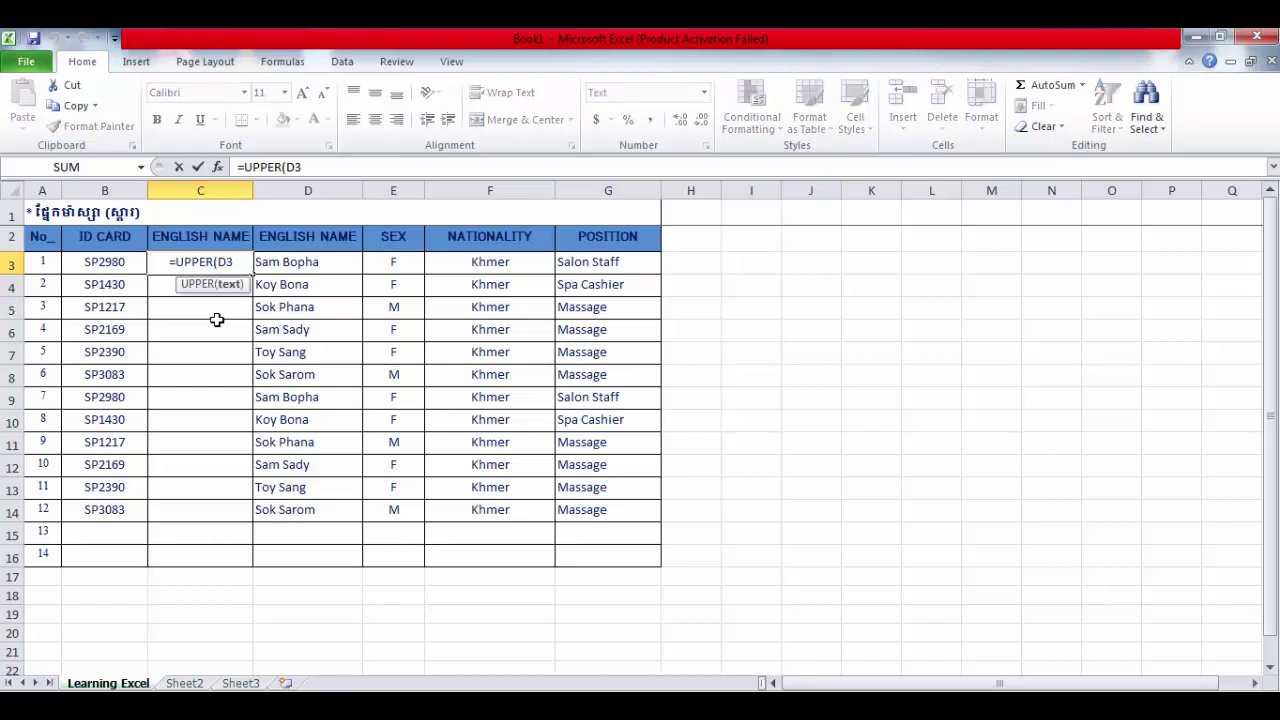
{"action": "key", "text": "Tab"}
Copy D3's formatting to C3 with Format Painter and complete =UPPER(D3).
{"action": "key", "text": "shift+F10"}
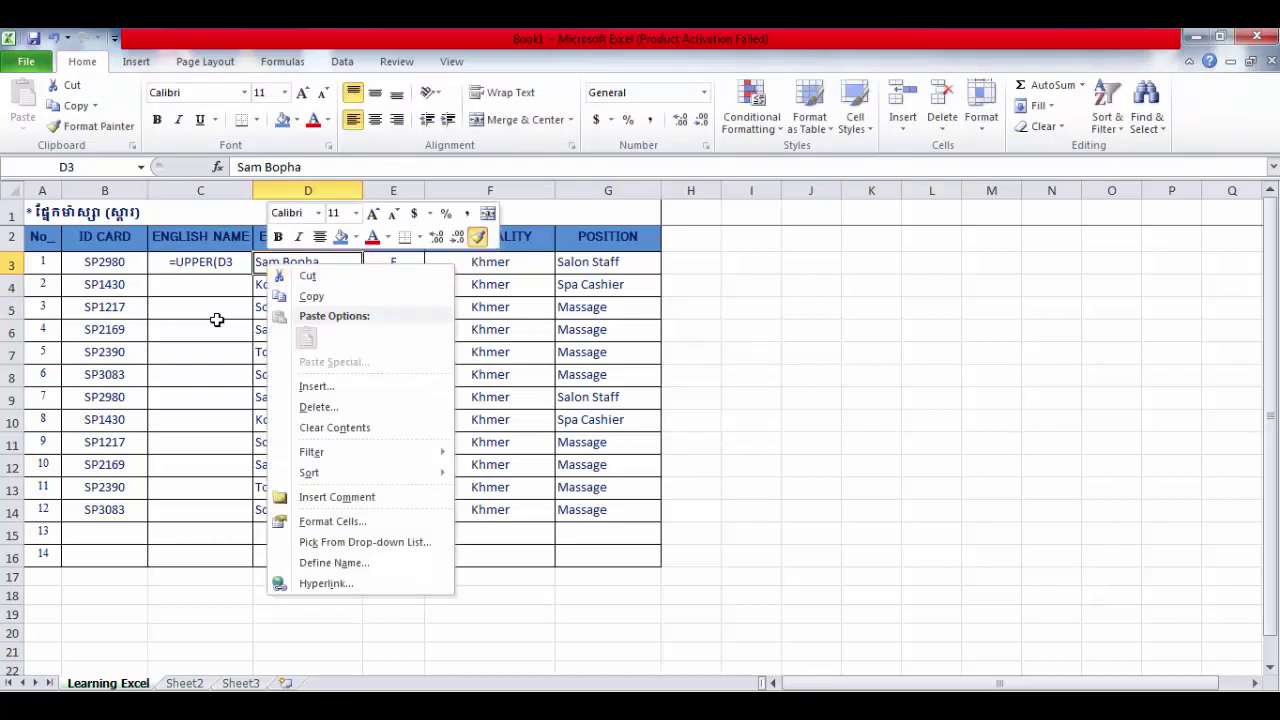
{"action": "key", "text": "Escape"}
{"action": "key", "text": "Left"}
{"action": "key", "text": "Right"}
{"action": "key", "text": "shift+F10"}
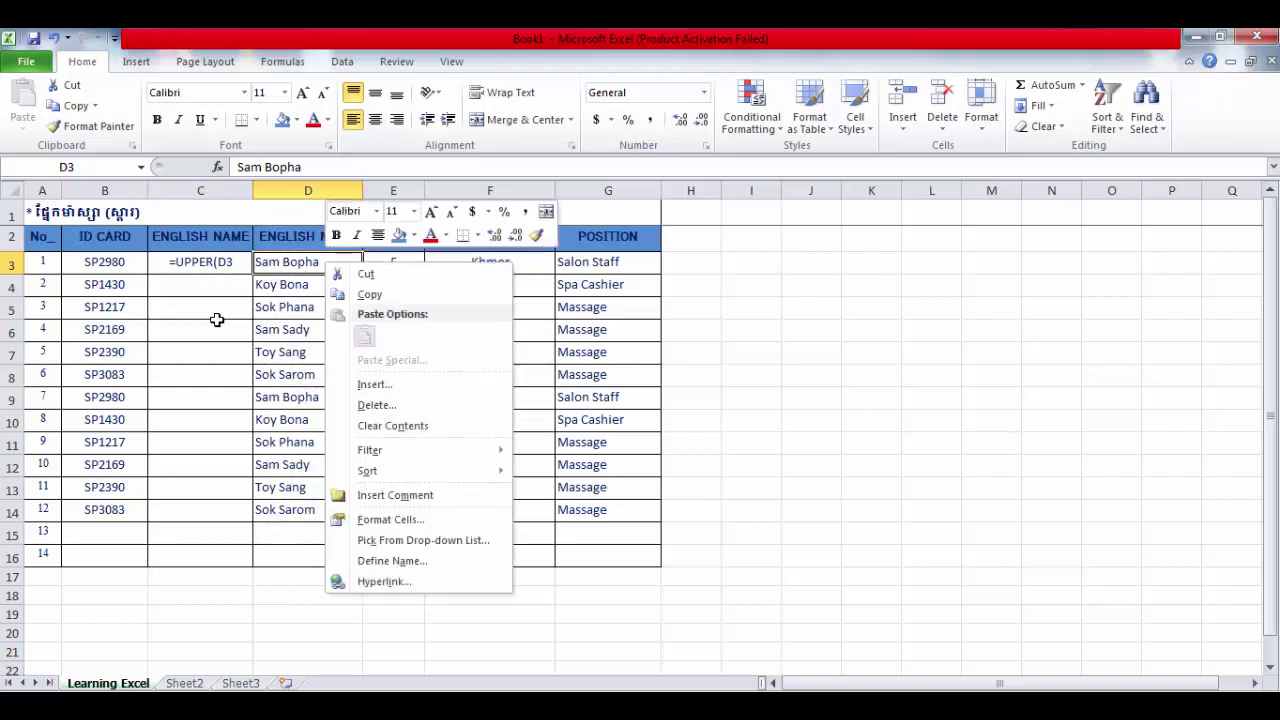
{"action": "key", "text": "alt+h"}
{"action": "key", "text": "f"}
{"action": "key", "text": "p"}
{"action": "key", "text": "Left"}
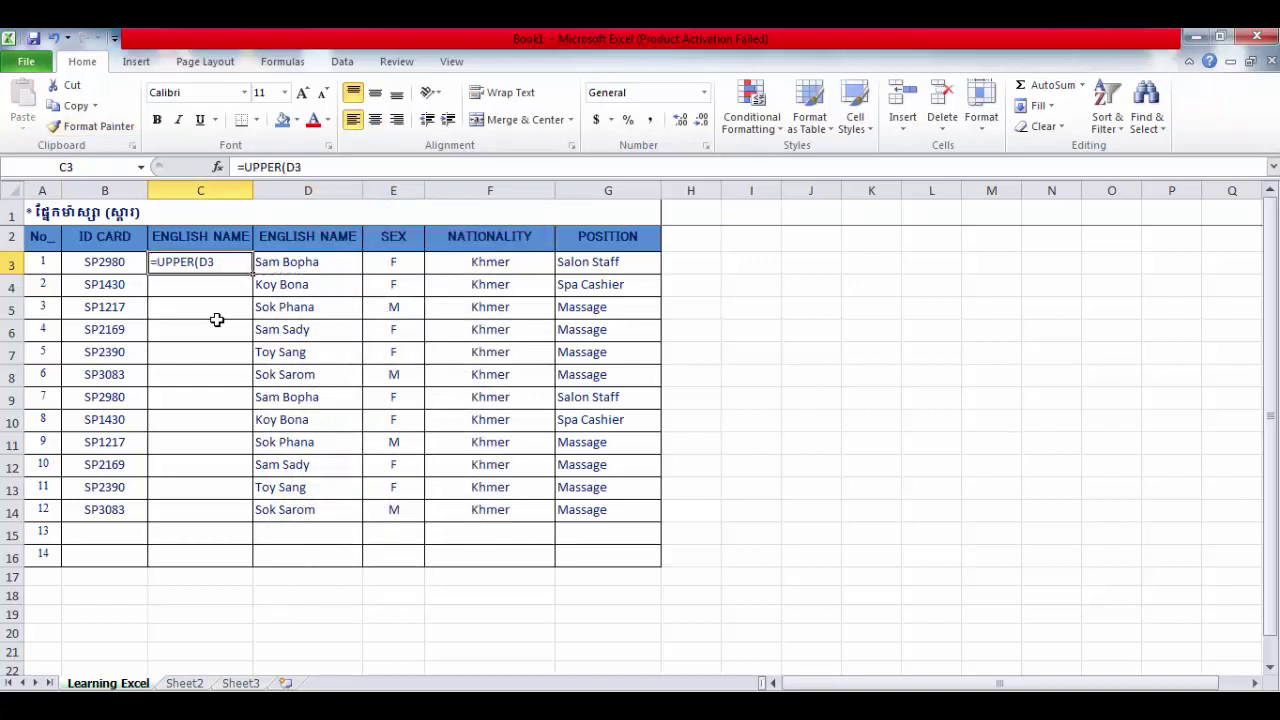
{"action": "type", "text": ")"}
{"action": "key", "text": "Return"}
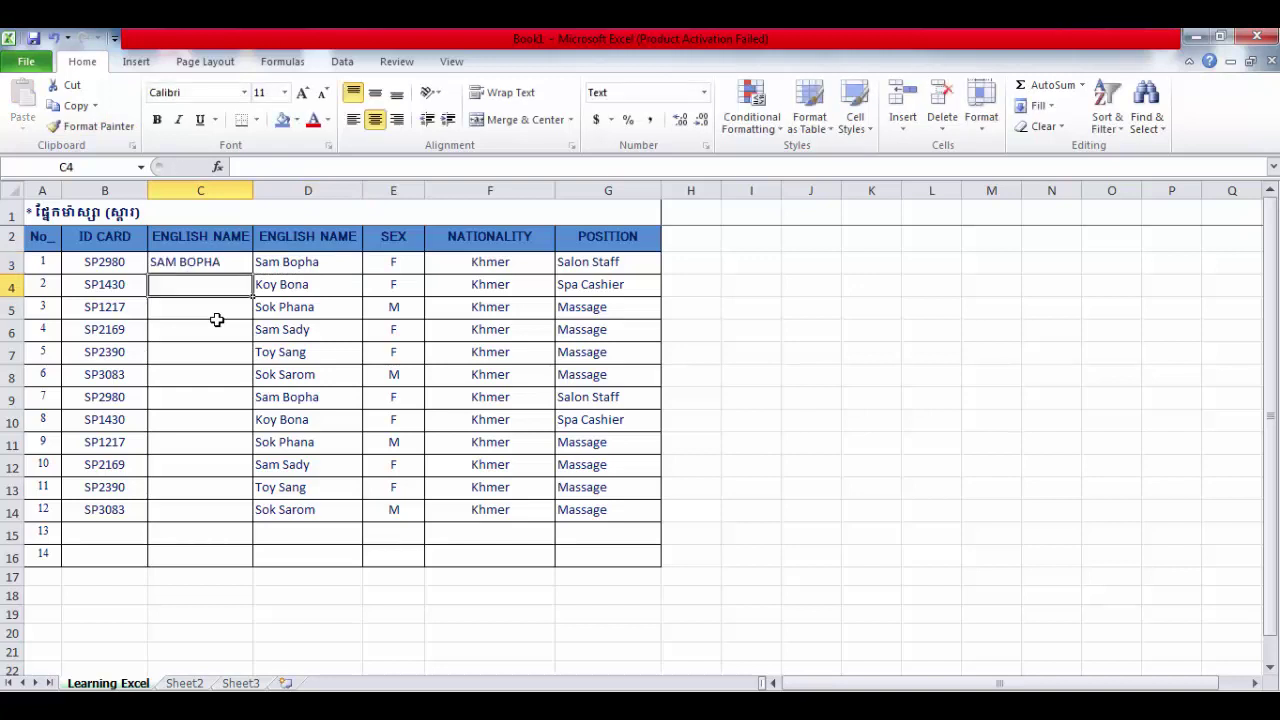
Recheck C3's =UPPER(D3) result against the original name in D3.
{"action": "key", "text": "Up"}
{"action": "key", "text": "F2"}
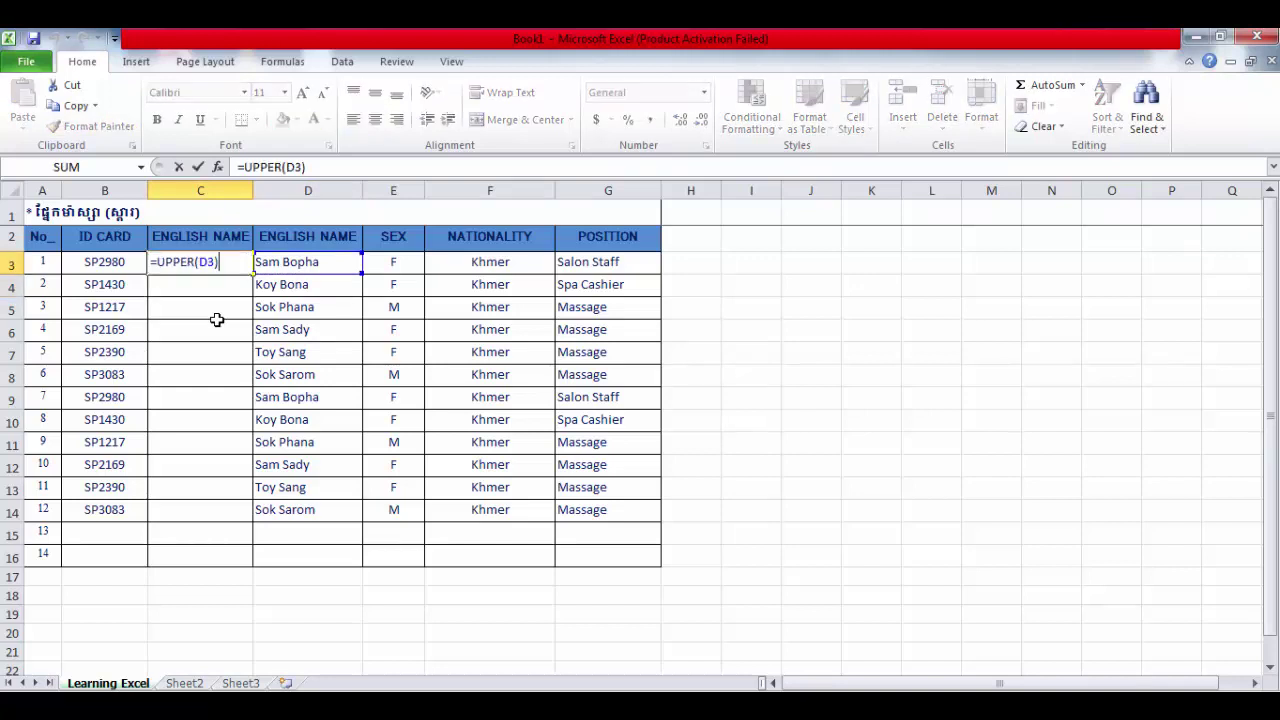
{"action": "key", "text": "Return"}
{"action": "key", "text": "Up"}
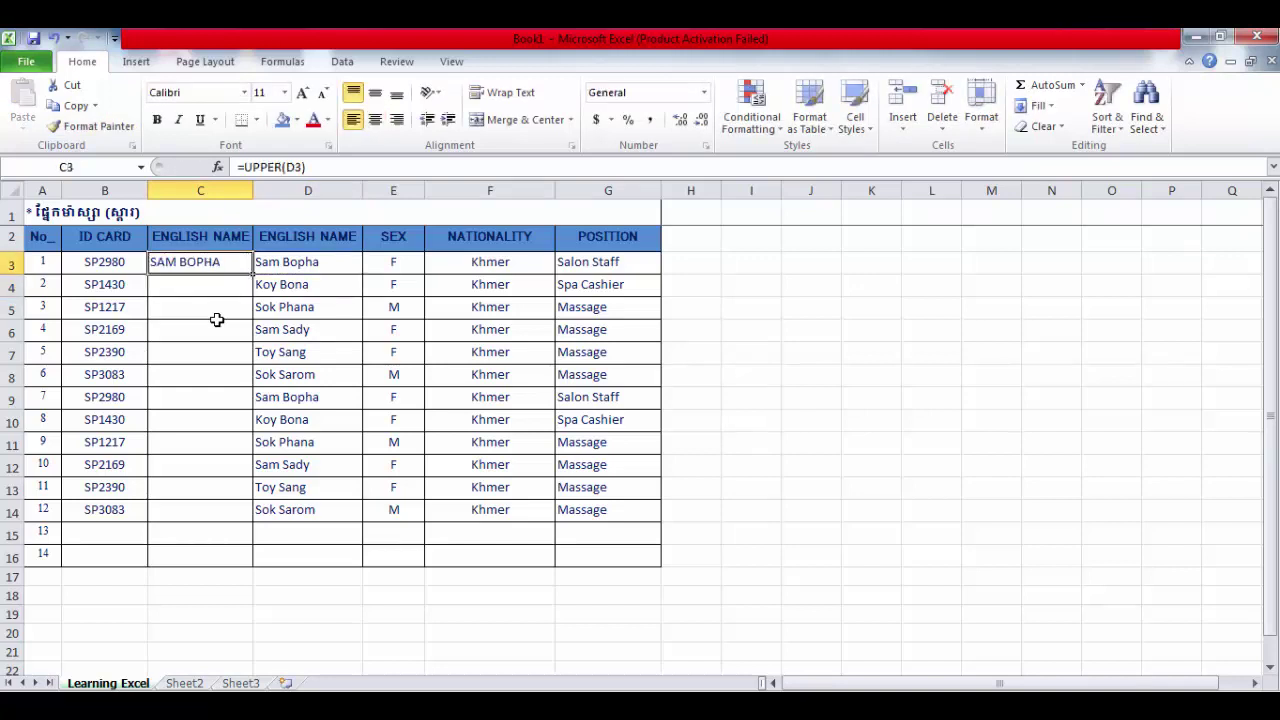
{"action": "key", "text": "Down"}
{"action": "key", "text": "Up"}
{"action": "key", "text": "Down"}
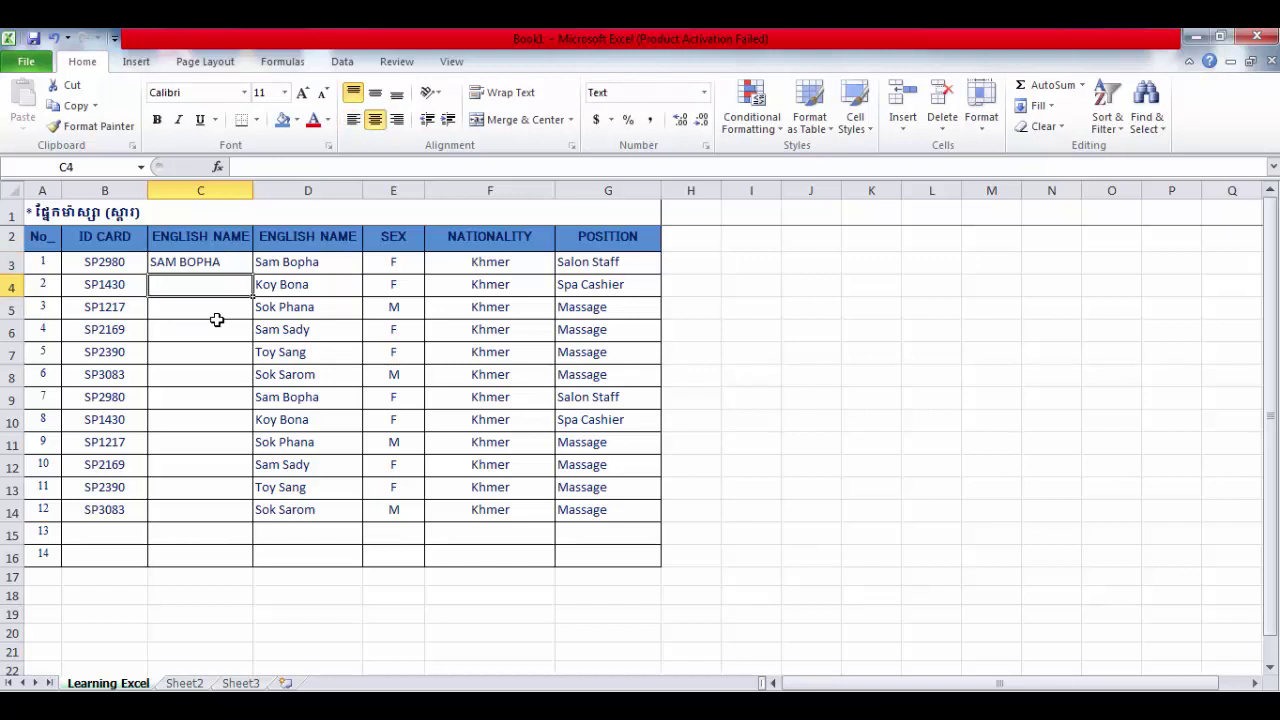
{"action": "key", "text": "Up"}
{"action": "key", "text": "Right"}
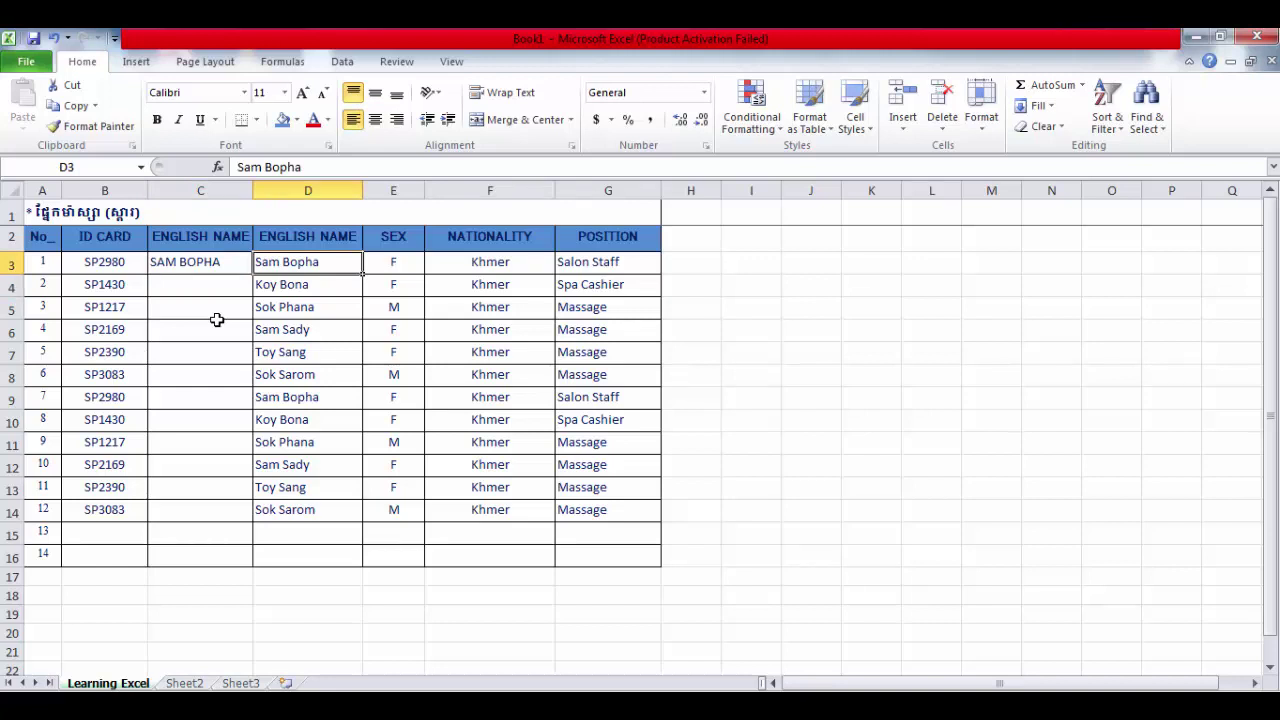
{"action": "key", "text": "Left"}
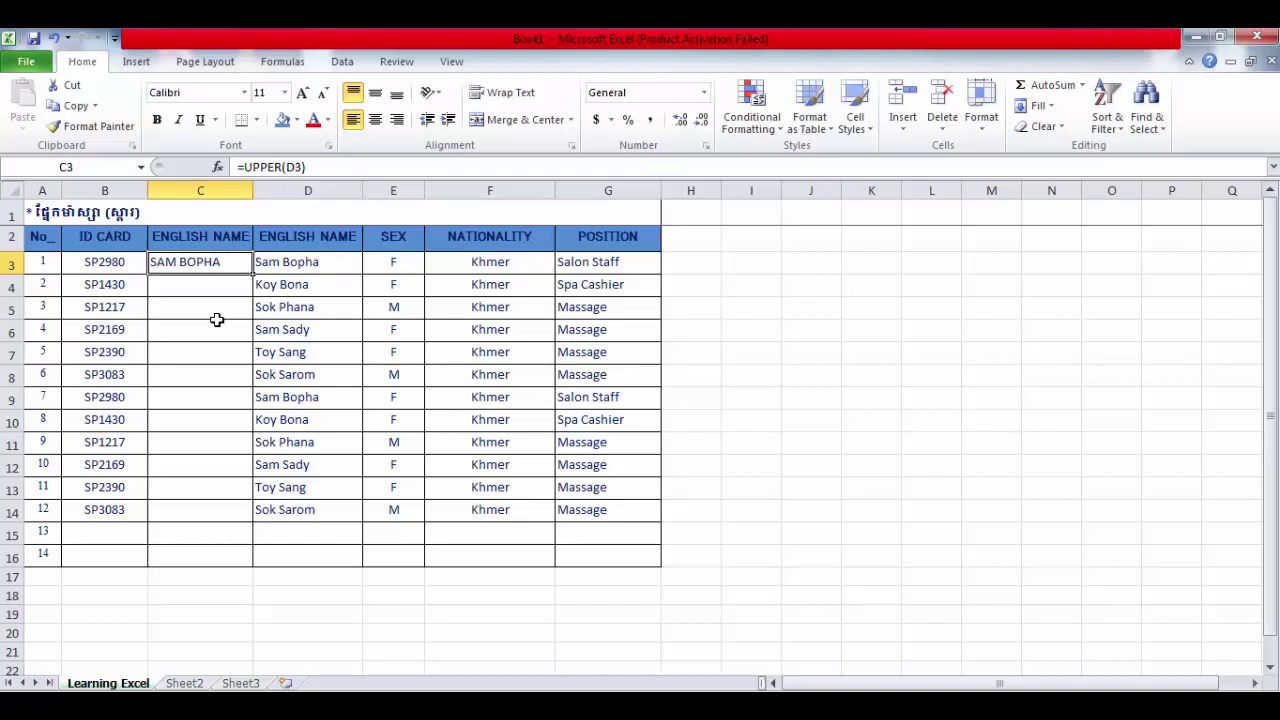
Look over the names in D4:D14, then return to cell C3.
{"action": "key", "text": "Right"}
{"action": "key", "text": "Down"}
{"action": "key", "text": "shift+Down"}
{"action": "key", "text": "shift+Down"}
{"action": "key", "text": "shift+Down"}
{"action": "key", "text": "shift+Down"}
{"action": "key", "text": "shift+Down"}
{"action": "key", "text": "shift+Down"}
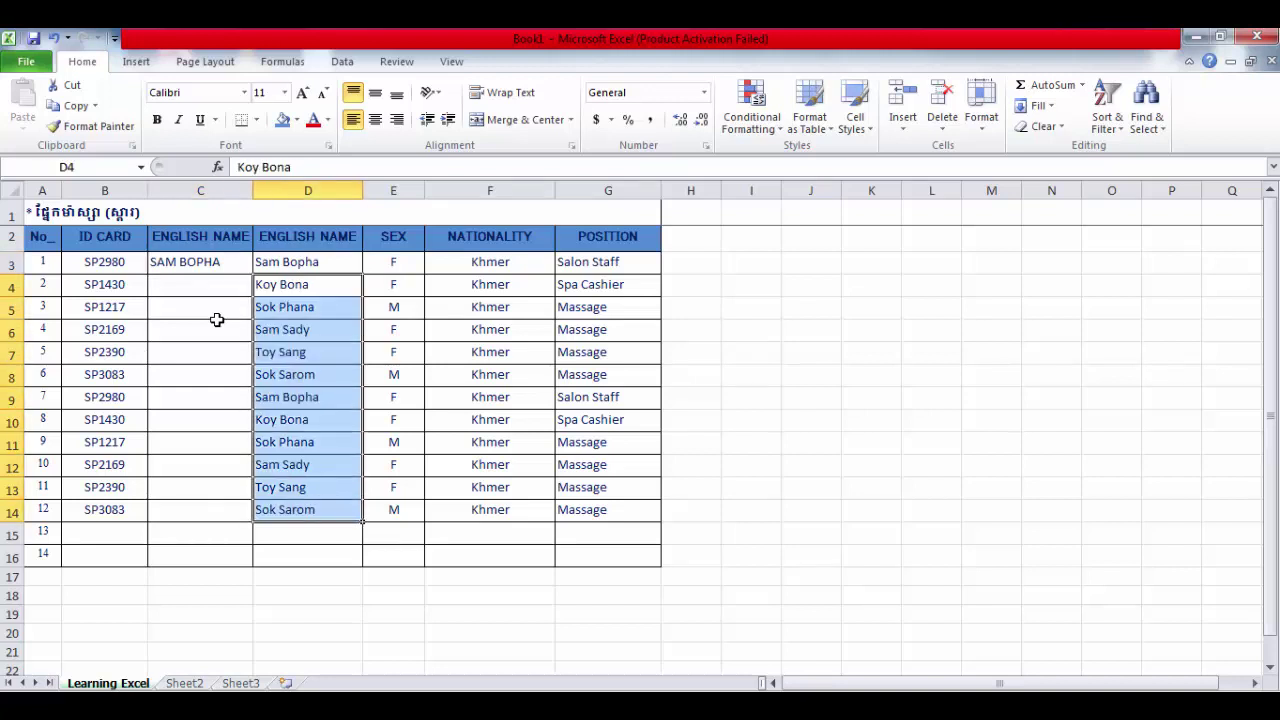
{"action": "key", "text": "Up"}
{"action": "key", "text": "Left"}
{"action": "key", "text": "Down"}
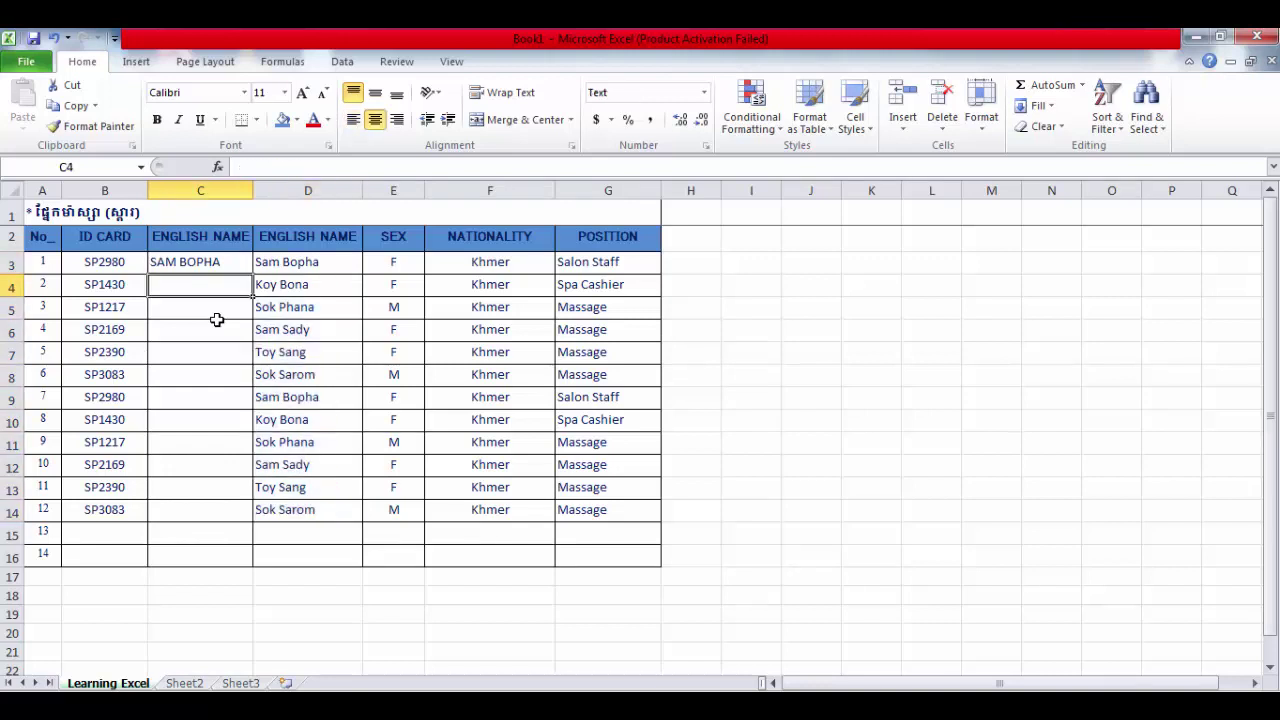
{"action": "key", "text": "Down"}
{"action": "key", "text": "Down"}
{"action": "key", "text": "Down"}
{"action": "key", "text": "ctrl+Up"}
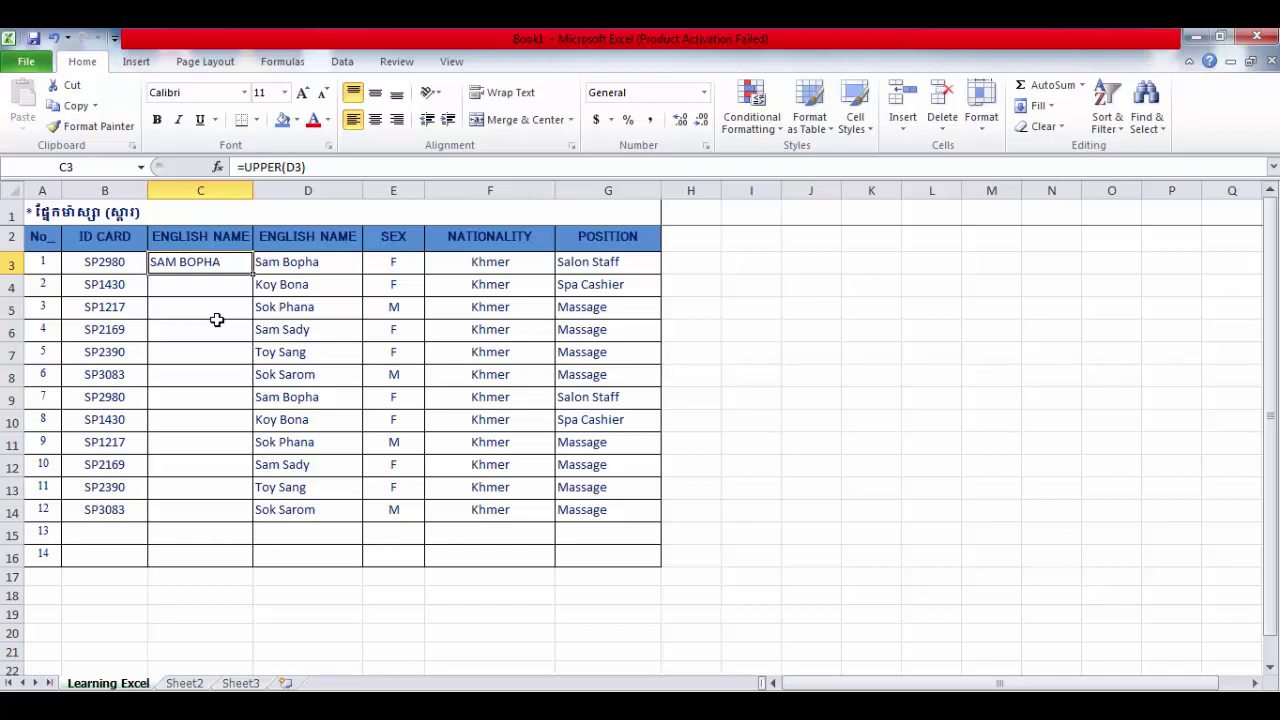
Fill the UPPER formula from C3 down to C14 and check the copied results.
{"action": "mouse_move", "coordinate": [252, 273]}
{"action": "left_mouse_down"}
{"action": "mouse_move", "coordinate": [200, 405]}
{"action": "mouse_move", "coordinate": [200, 515]}
{"action": "left_mouse_up"}
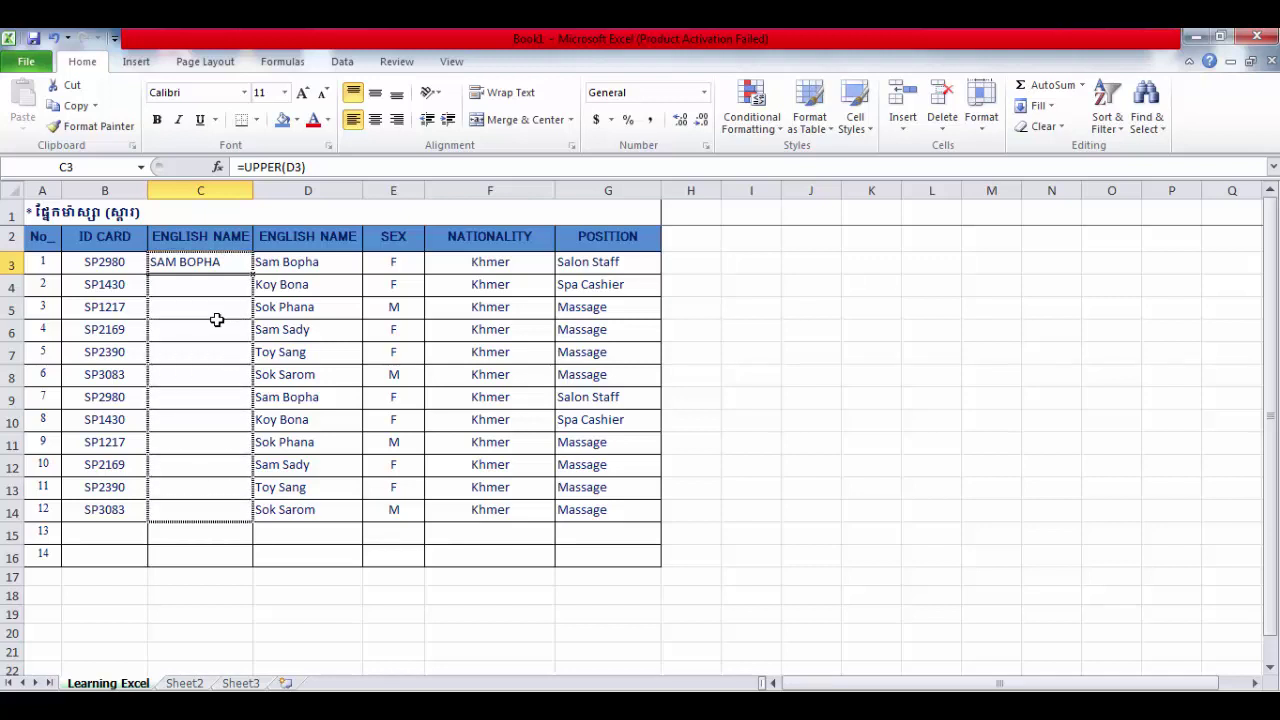
{"action": "key", "text": "Down"}
{"action": "key", "text": "Down"}
{"action": "key", "text": "Down"}
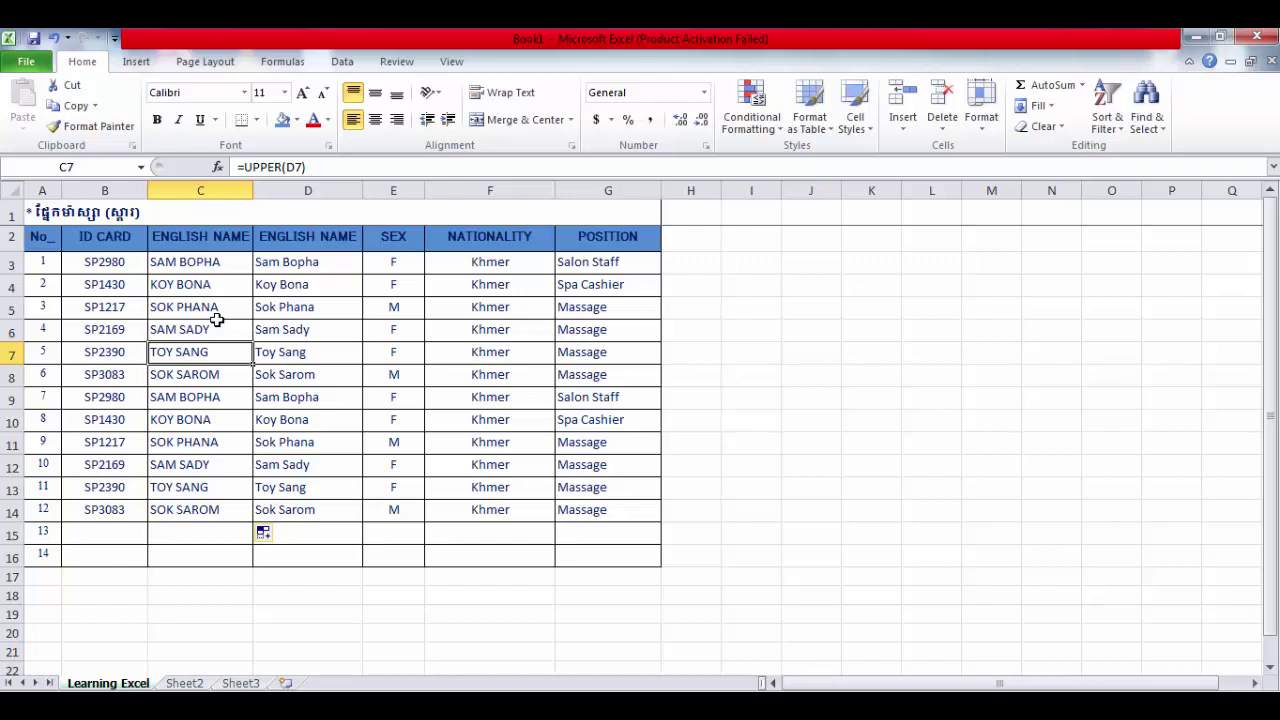
{"action": "key", "text": "ctrl+Down"}
{"action": "key", "text": "shift+Up"}
{"action": "key", "text": "shift+Up"}
{"action": "key", "text": "shift+Up"}
{"action": "key", "text": "shift+Up"}
{"action": "key", "text": "shift+Up"}
{"action": "key", "text": "shift+Up"}
{"action": "key", "text": "shift+Up"}
{"action": "key", "text": "shift+Up"}
{"action": "key", "text": "shift+Down"}
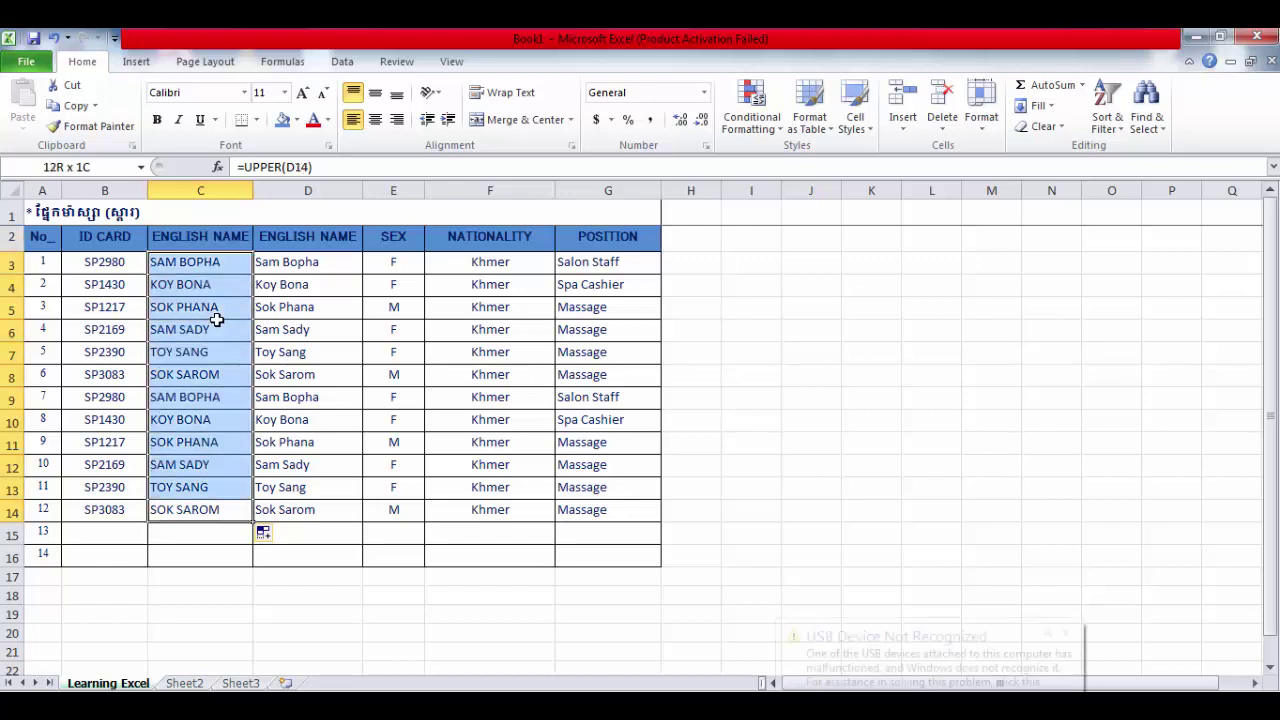
{"action": "key", "text": "Up"}
{"action": "key", "text": "Up"}
{"action": "key", "text": "Up"}
{"action": "key", "text": "Down"}
{"action": "key", "text": "Right"}
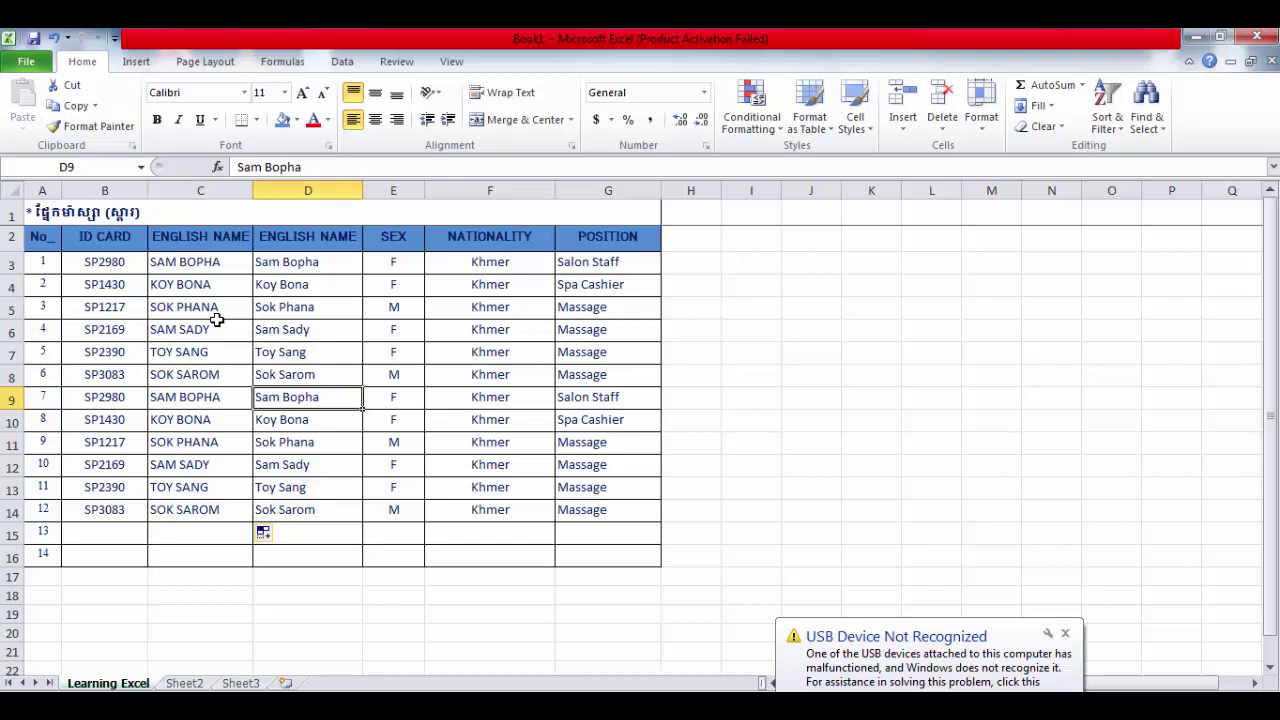
Test clearing column D's names, undo it, then select C3:C14.
{"action": "left_click", "coordinate": [308, 190]}
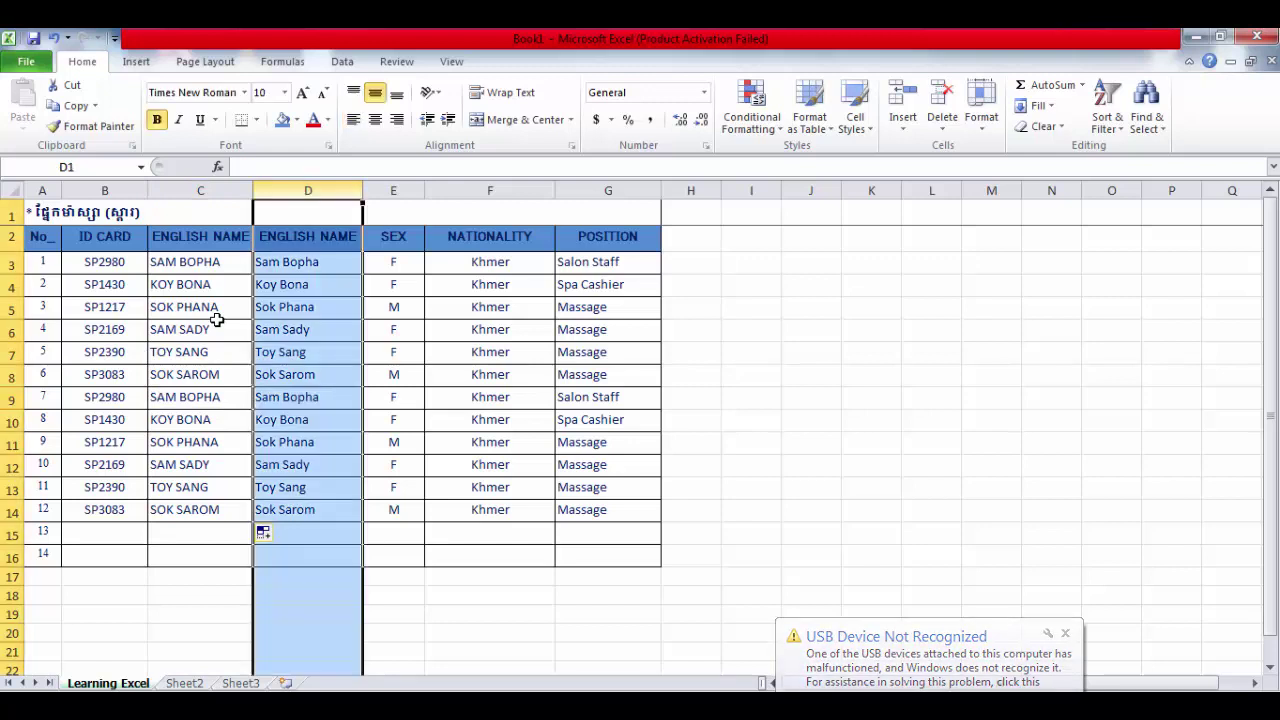
{"action": "key", "text": "Delete"}
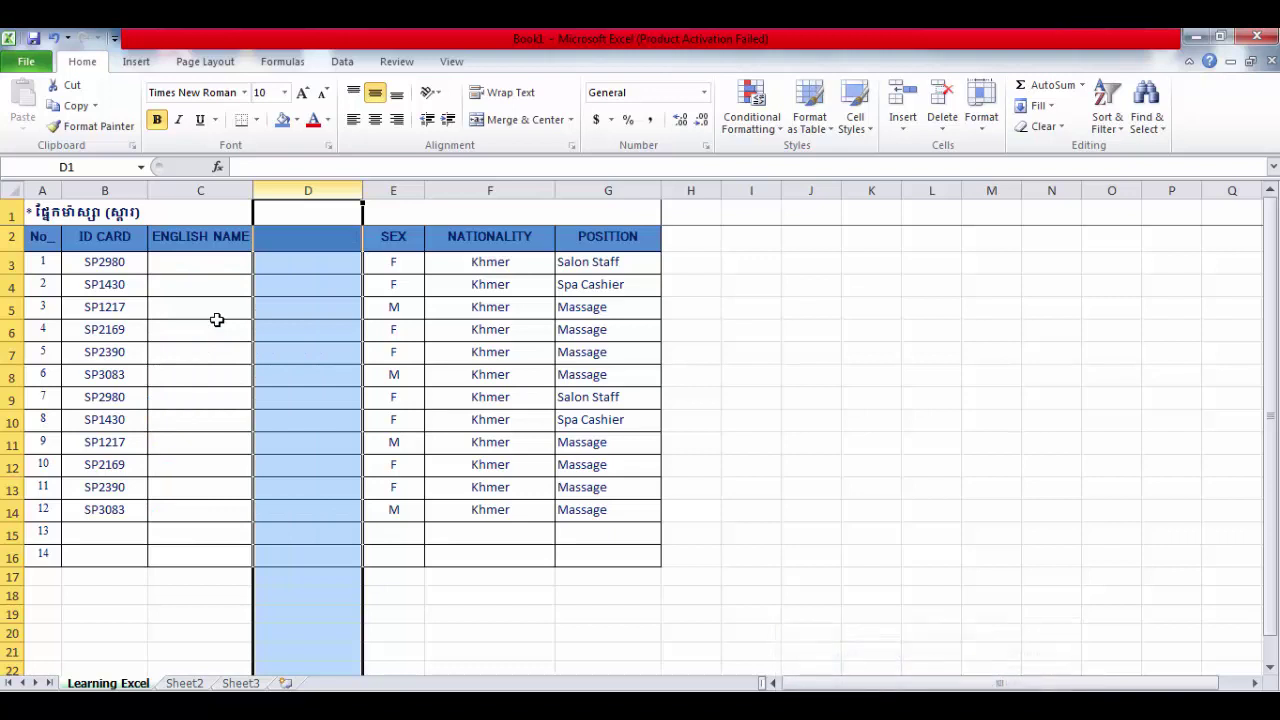
{"action": "key", "text": "ctrl+z"}
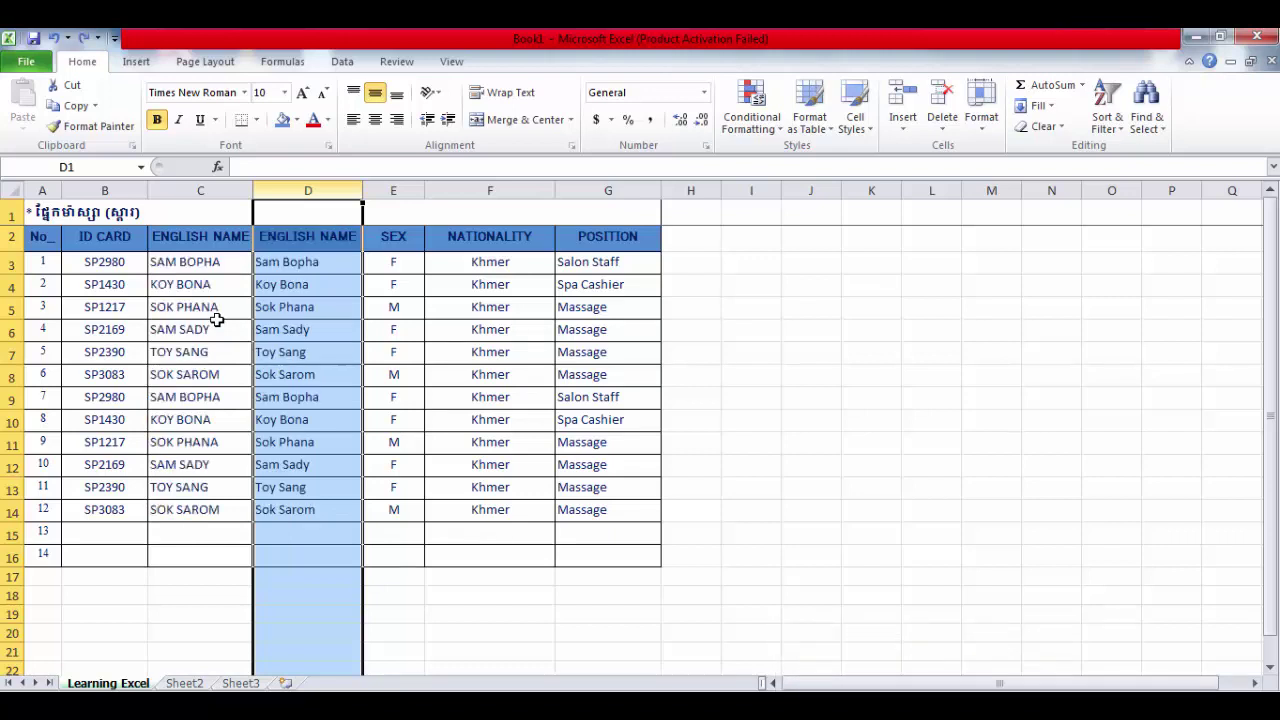
{"action": "key", "text": "ctrl+z"}
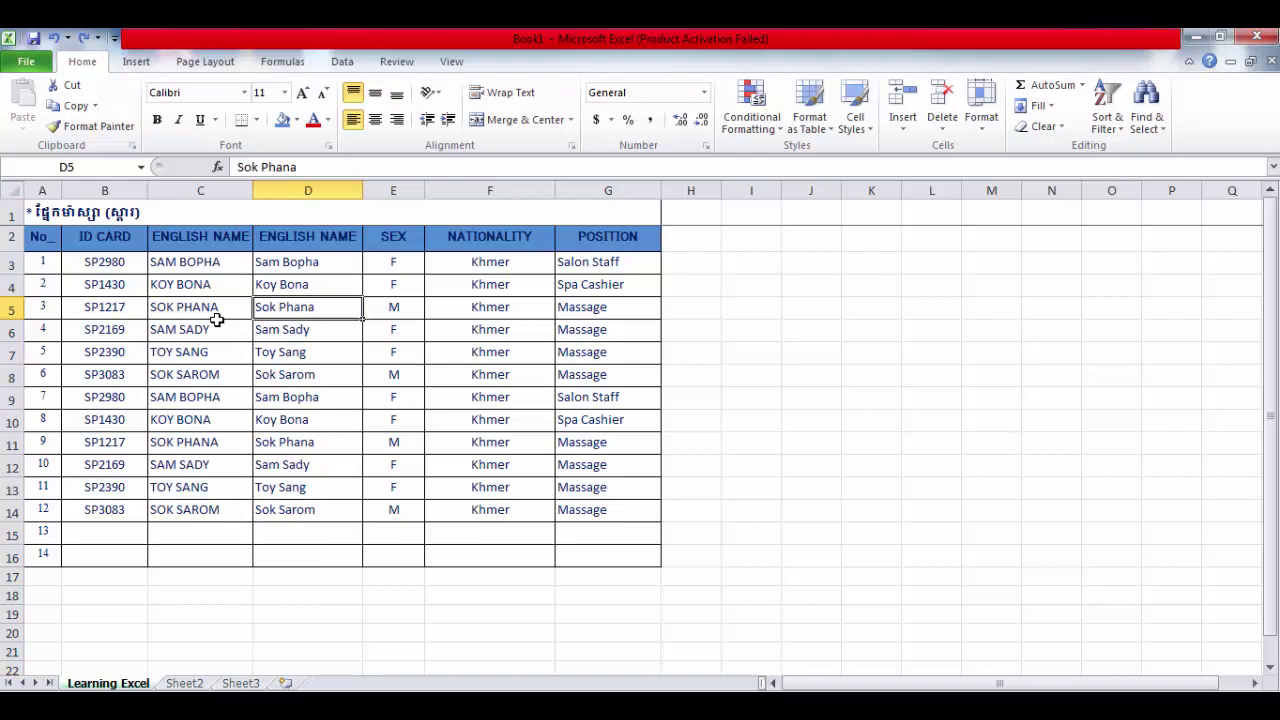
{"action": "key", "text": "Left"}
{"action": "key", "text": "Up"}
{"action": "key", "text": "Up"}
{"action": "key", "text": "shift+Down"}
{"action": "key", "text": "shift+Down"}
{"action": "key", "text": "shift+Down"}
{"action": "key", "text": "shift+Down"}
{"action": "key", "text": "shift+Down"}
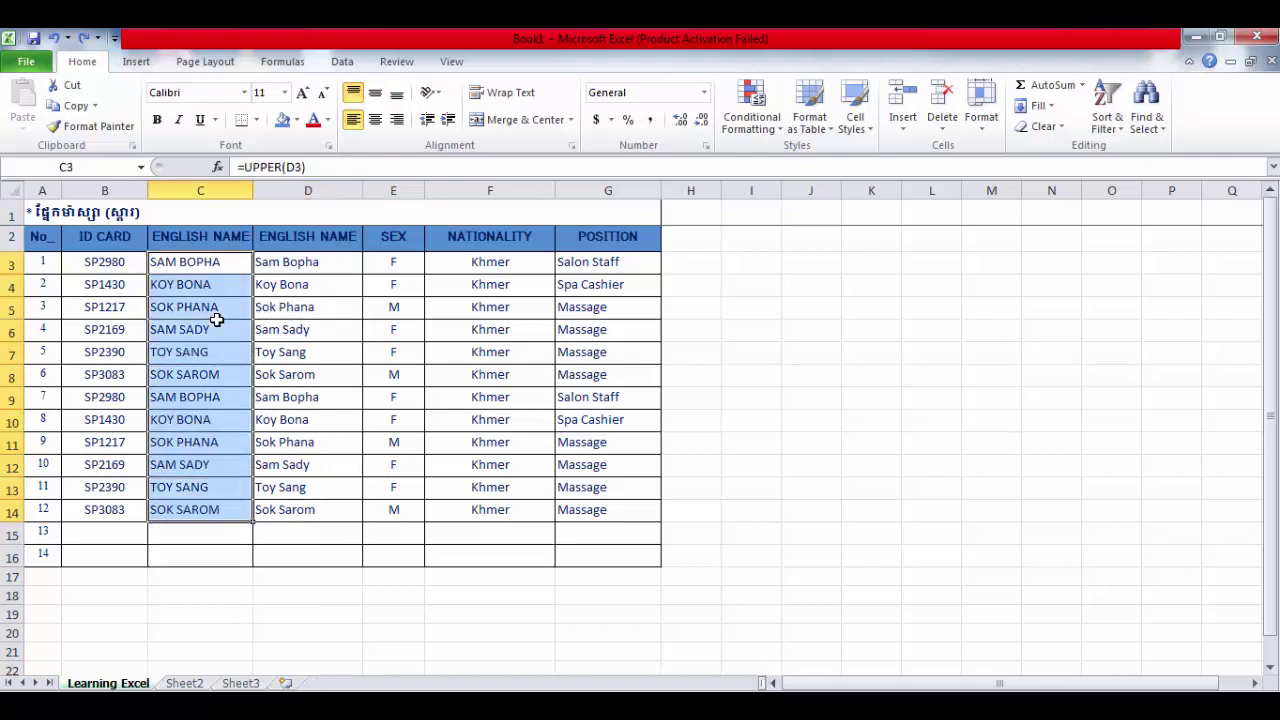
Copy C3:C14 and paste it back over itself with Paste Special Values.
{"action": "key", "text": "ctrl+c"}
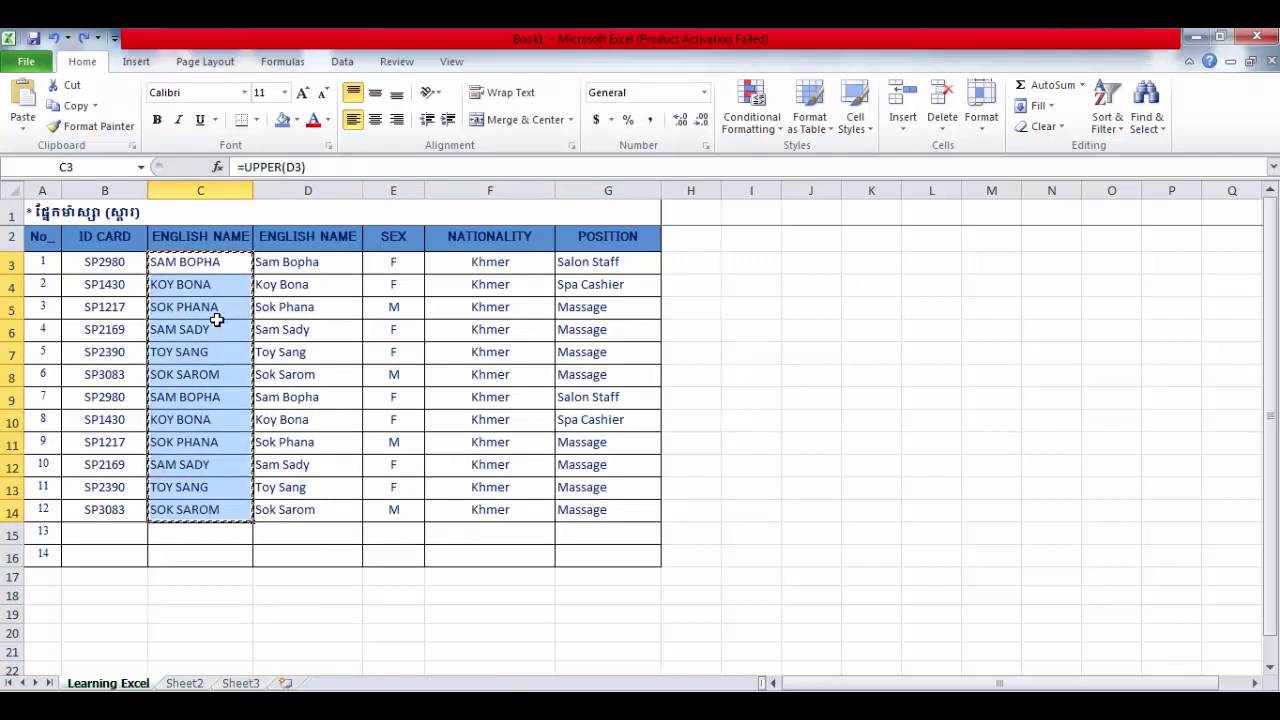
{"action": "right_click", "coordinate": [216, 319]}
{"action": "key", "text": "Down"}
{"action": "key", "text": "Down"}
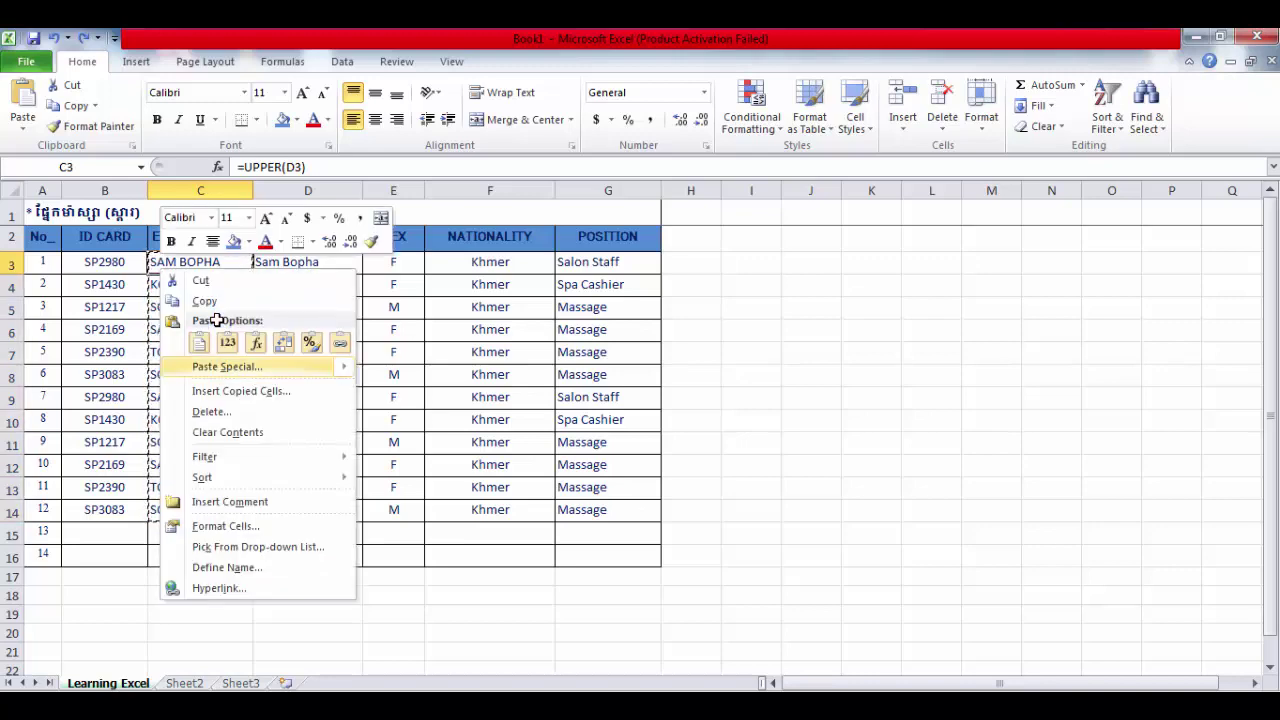
{"action": "key", "text": "Right"}
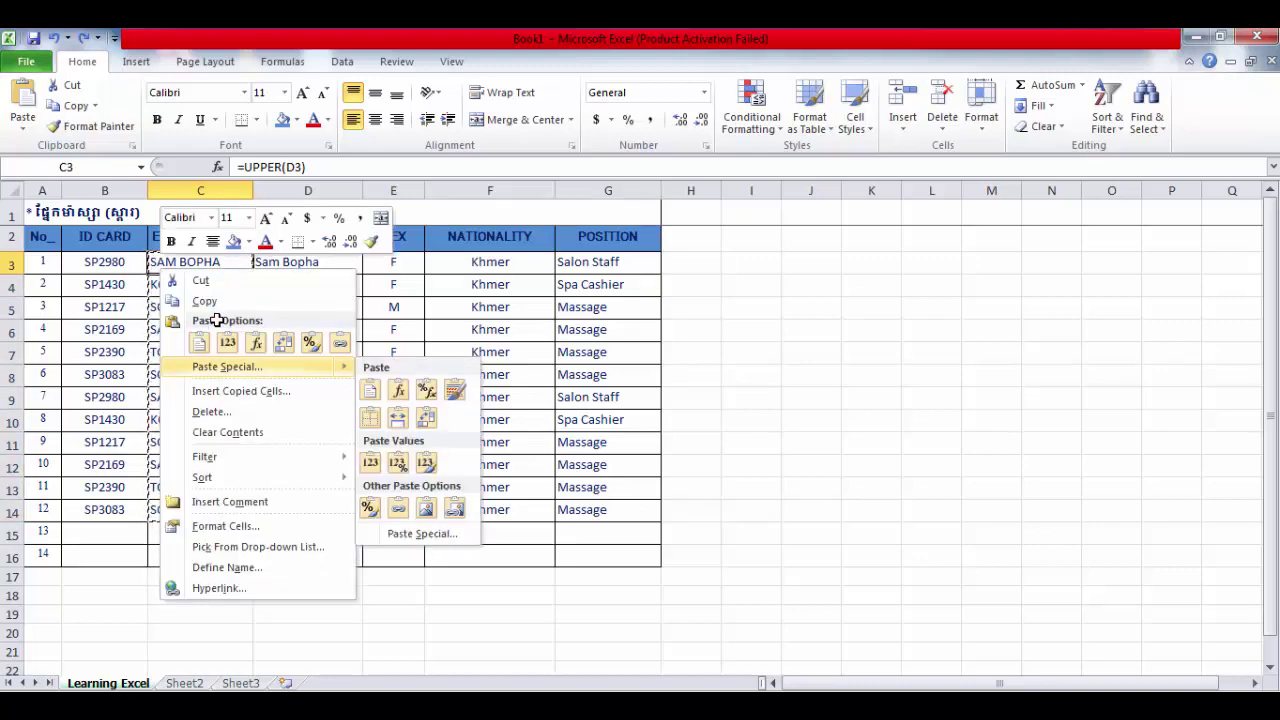
{"action": "key", "text": "v"}
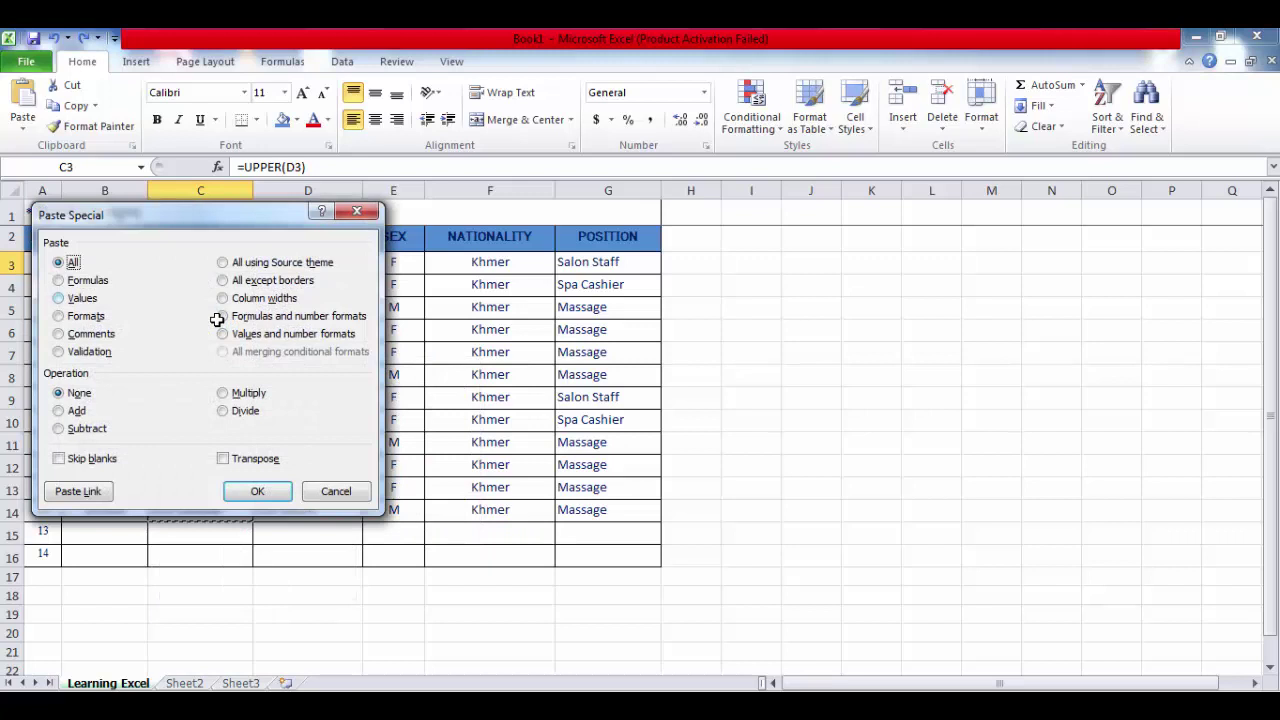
{"action": "key", "text": "Down"}
{"action": "key", "text": "Down"}
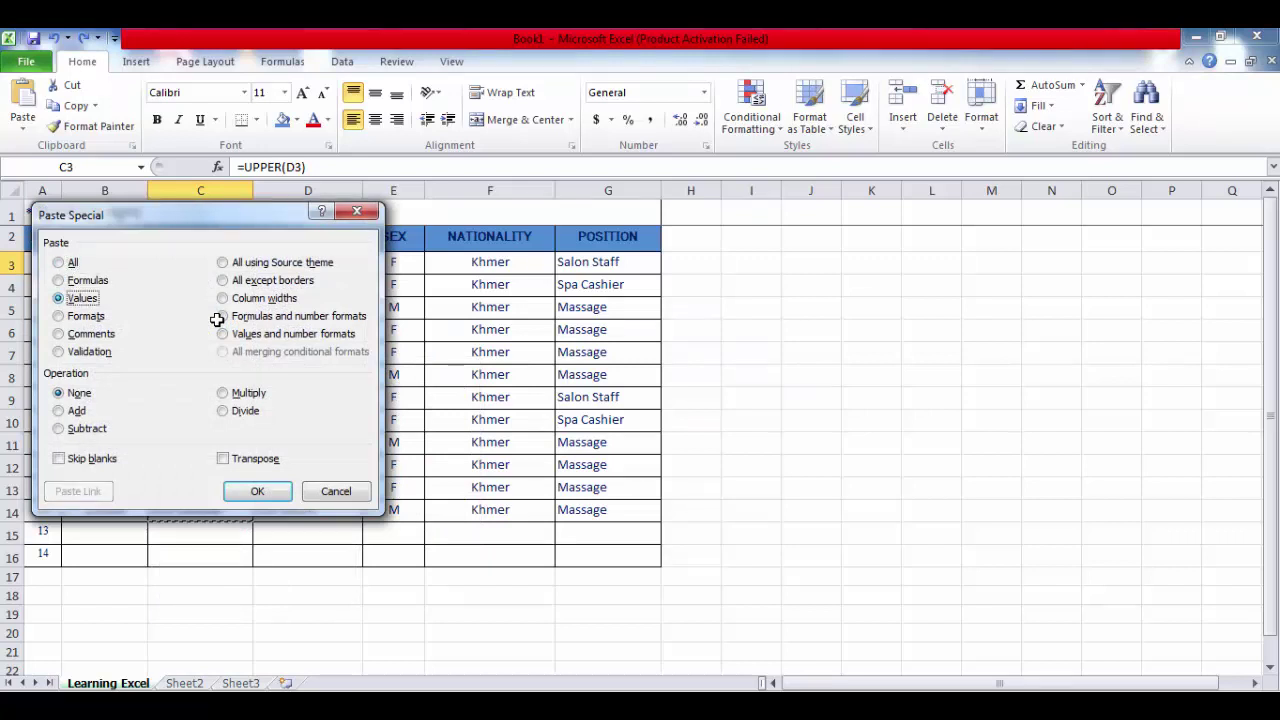
{"action": "key", "text": "Return"}
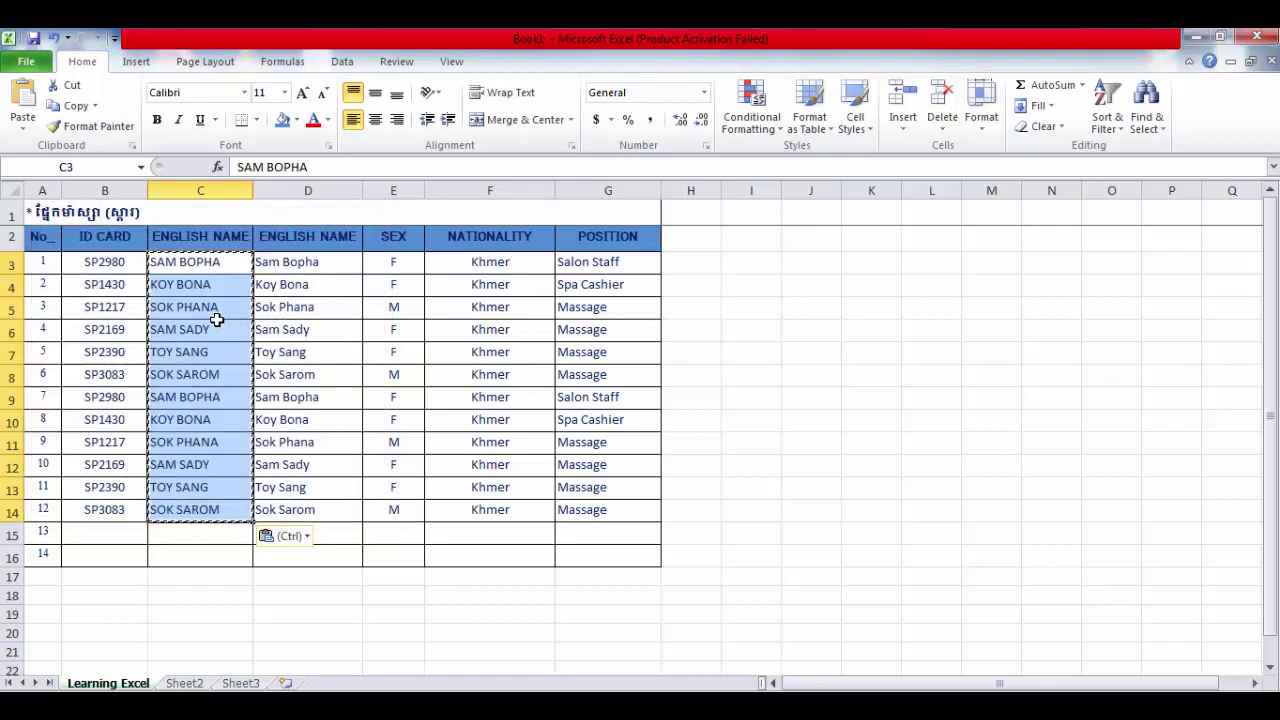
{"action": "key", "text": "F2"}
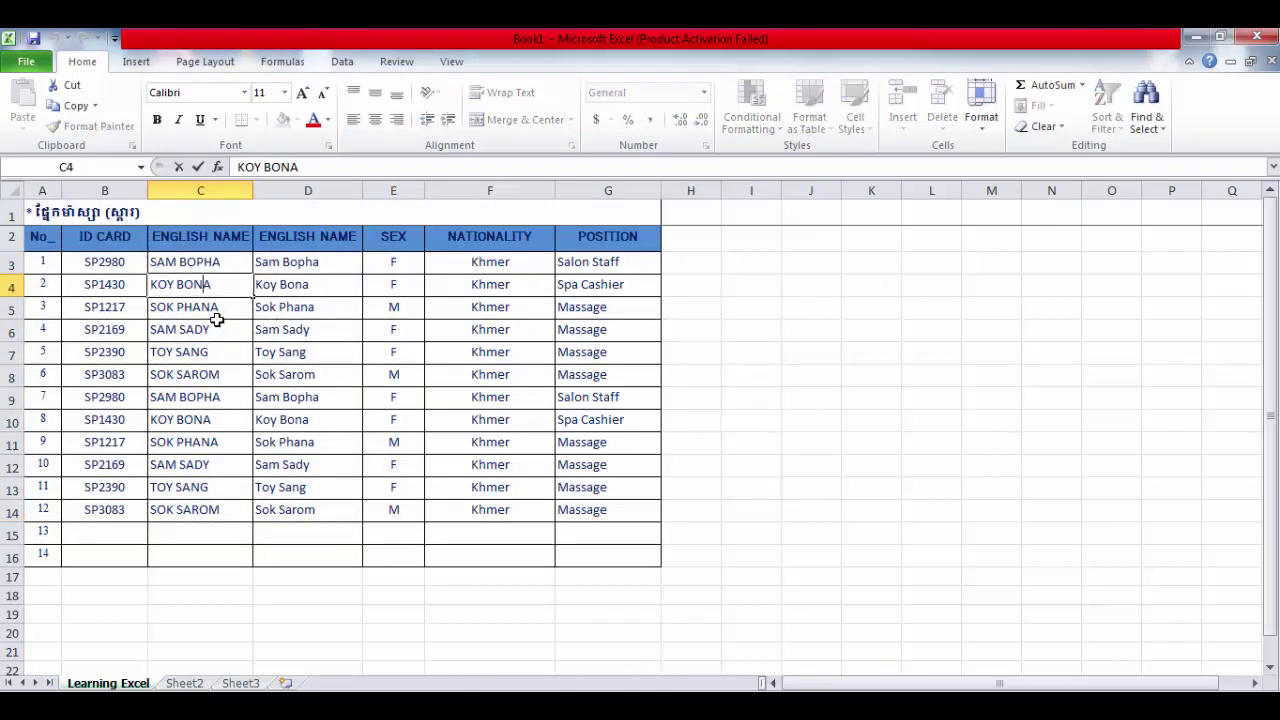
Delete column D with the mixed-case names, then select C3:C14 to verify.
{"action": "left_click", "coordinate": [216, 316]}
{"action": "left_click", "coordinate": [305, 212]}
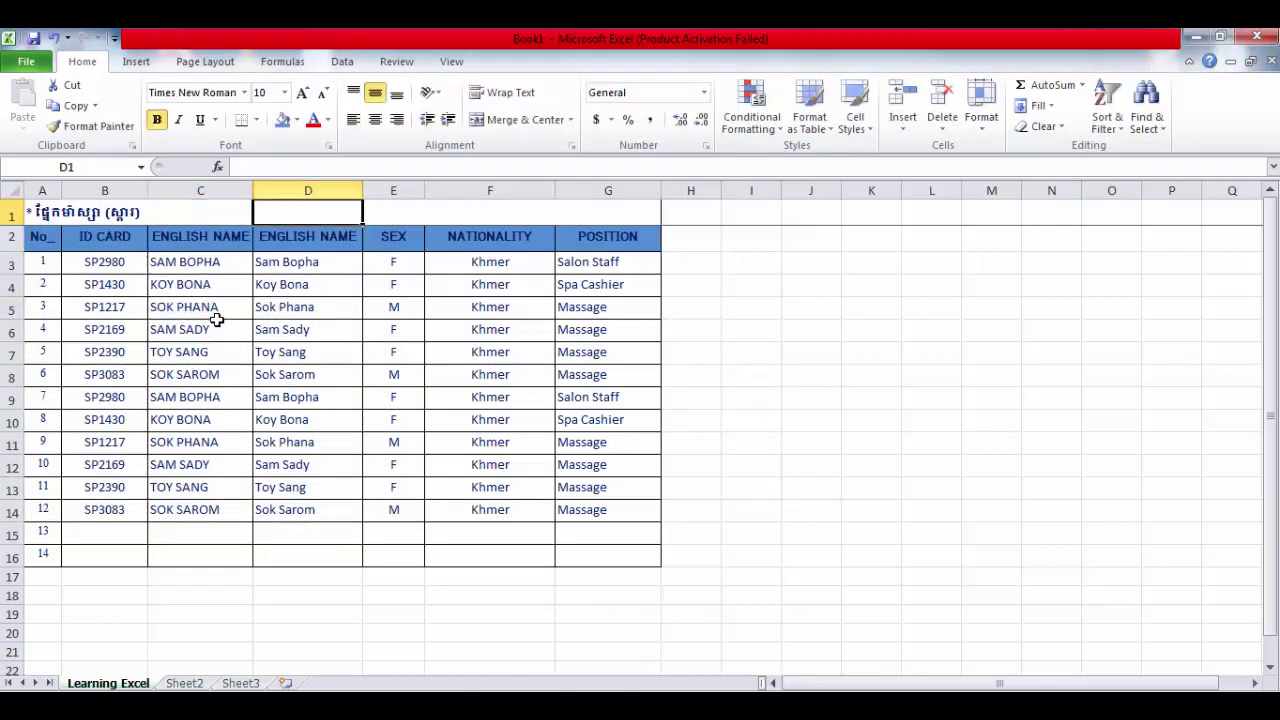
{"action": "left_click", "coordinate": [308, 190]}
{"action": "right_click", "coordinate": [305, 193]}
{"action": "left_click", "coordinate": [351, 337]}
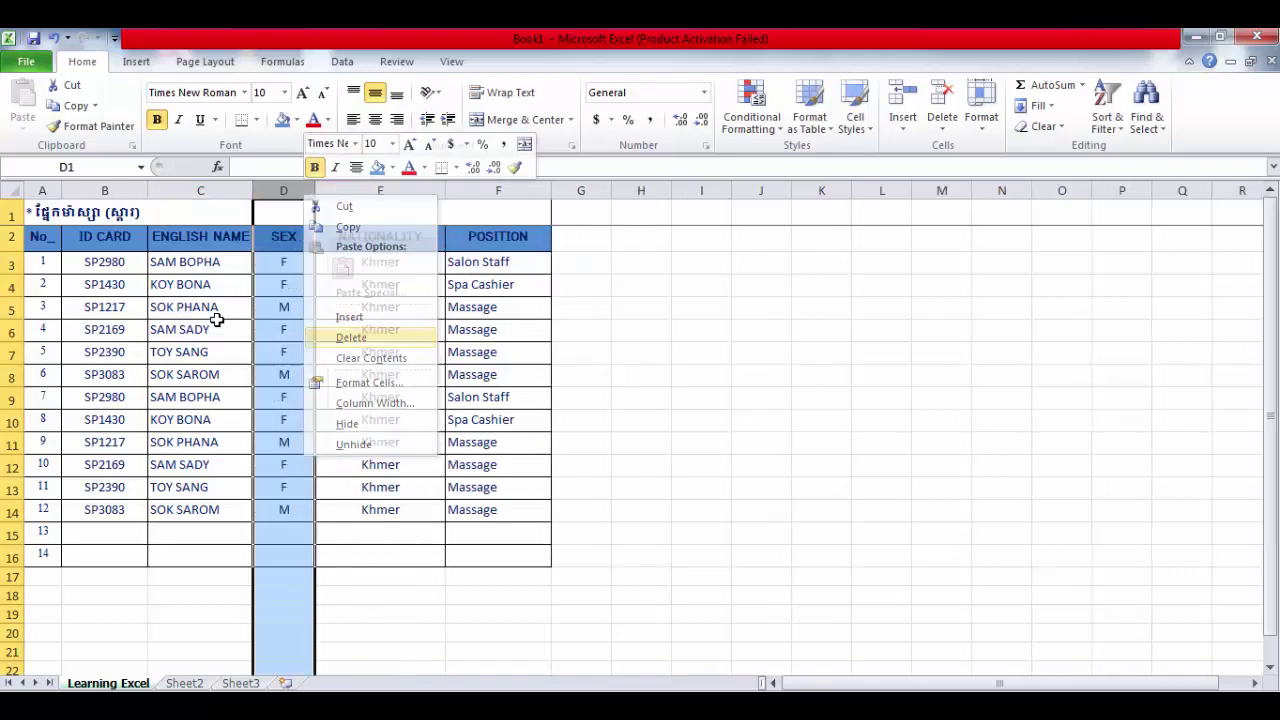
{"action": "left_click", "coordinate": [641, 397]}
{"action": "scroll", "coordinate": [216, 320], "scroll_direction": "down", "scroll_amount": 2}
{"action": "scroll", "coordinate": [216, 320], "scroll_direction": "up", "scroll_amount": 2}
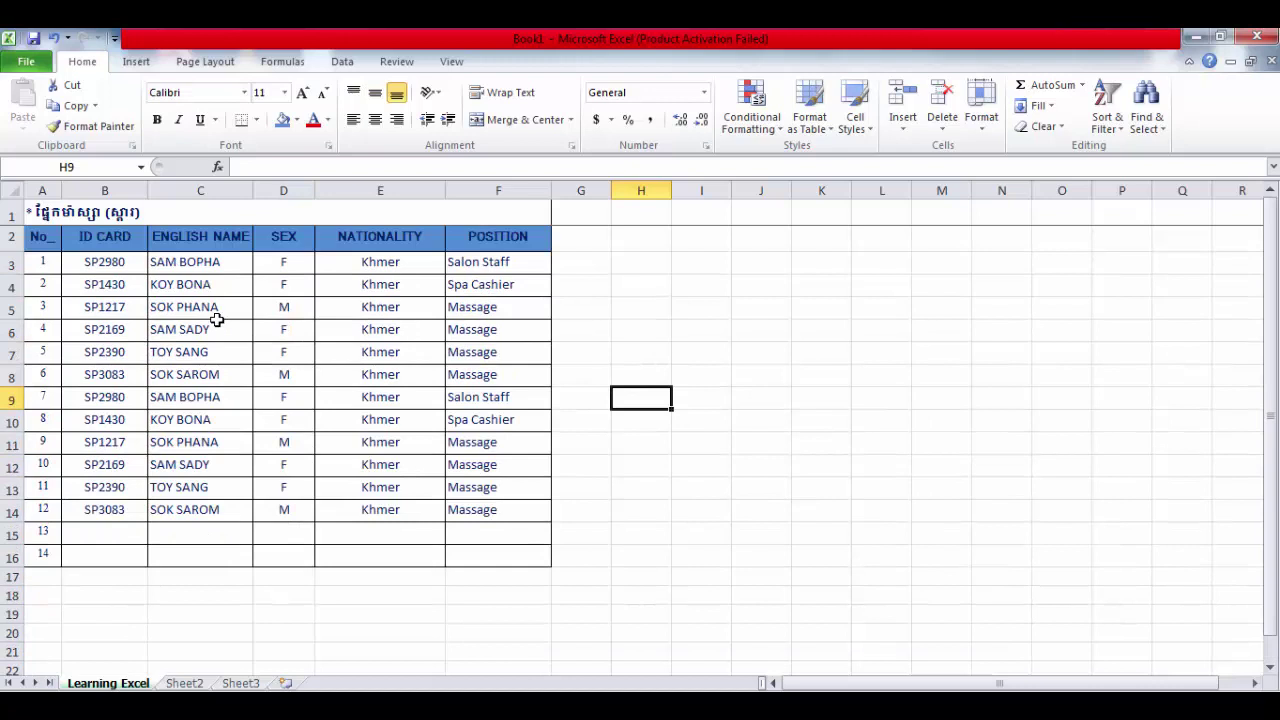
{"action": "left_click_drag", "start_coordinate": [200, 262], "coordinate": [200, 510]}
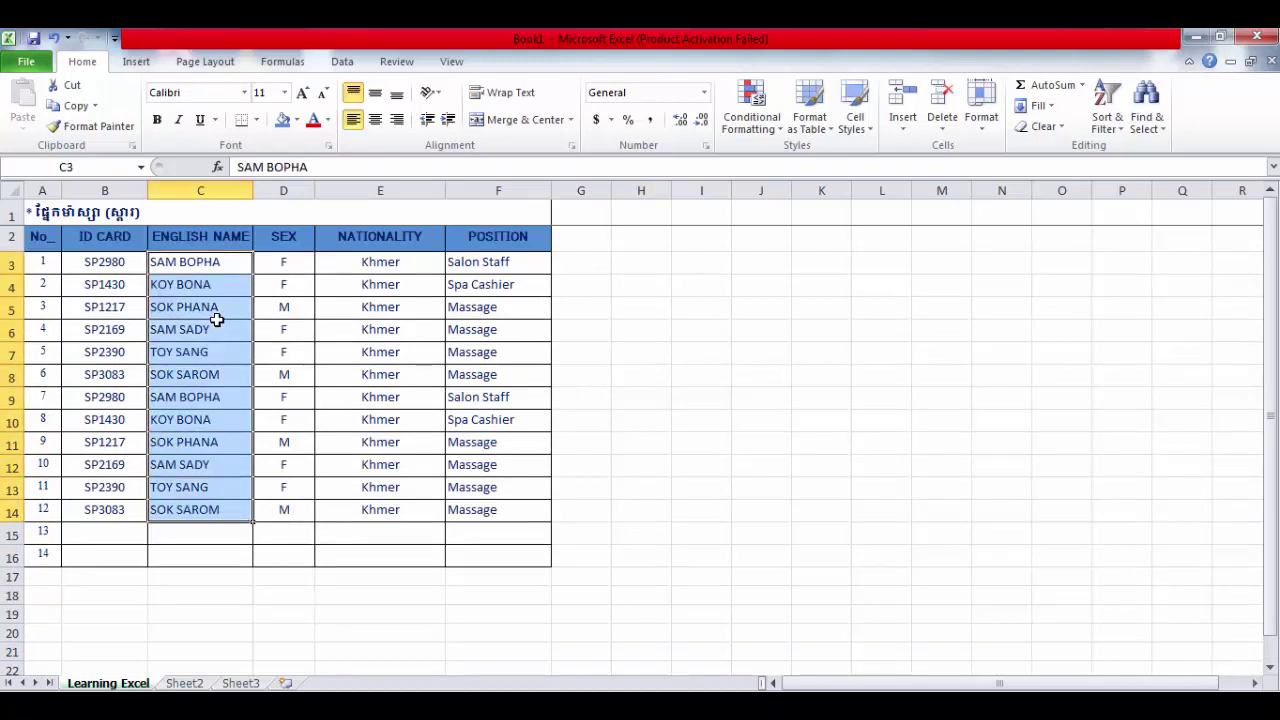